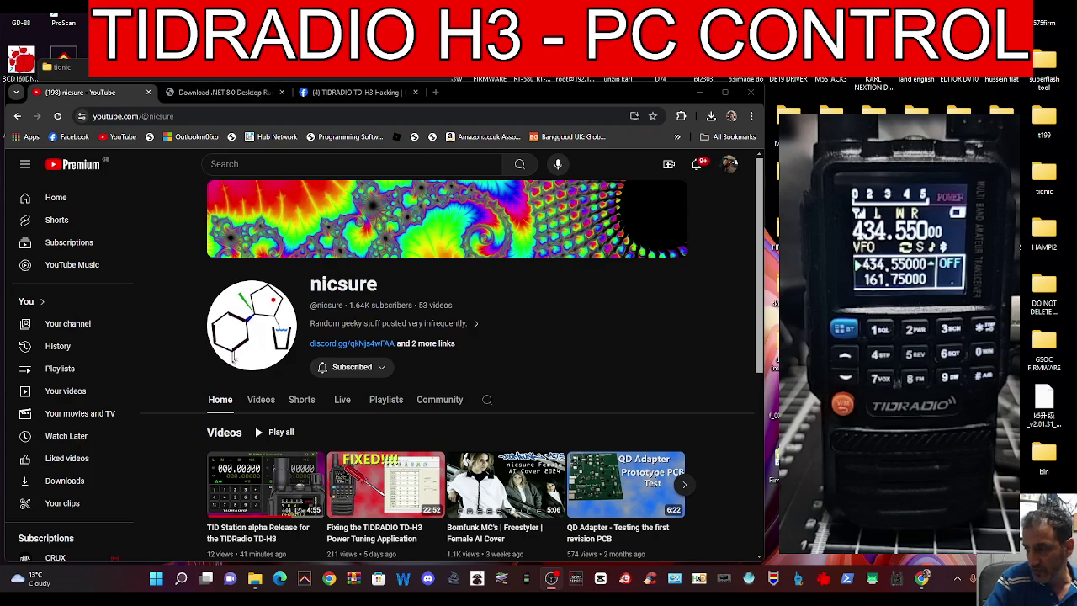
# Download tidstation0_21a.zip from the TIDRADIO TD-H3 Hacking group post and open the archive, dismissing the trial notice.
pyautogui.click(354, 93)
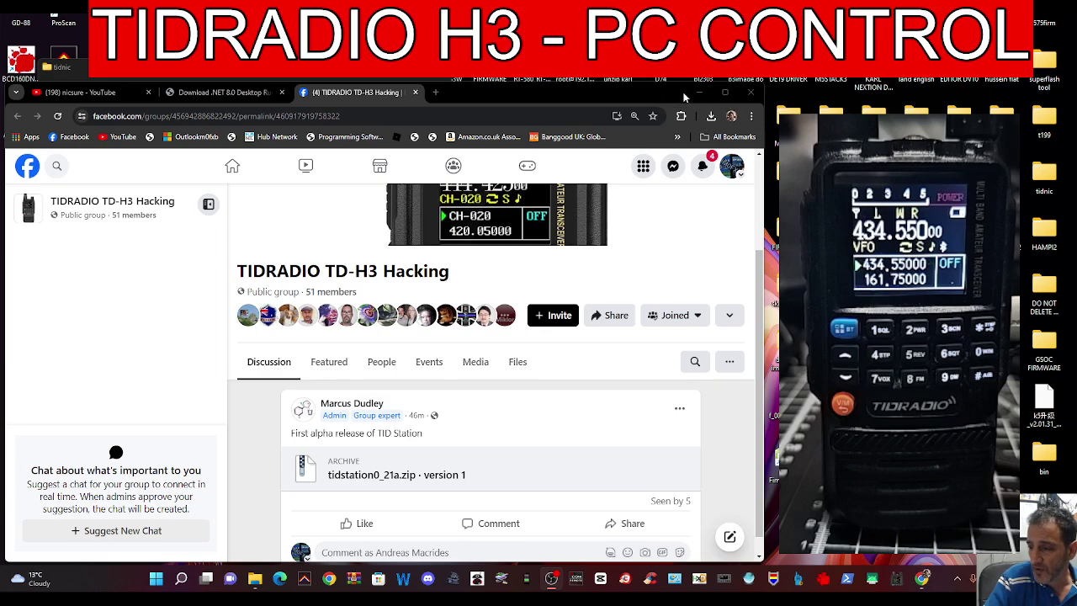
pyautogui.click(305, 471)
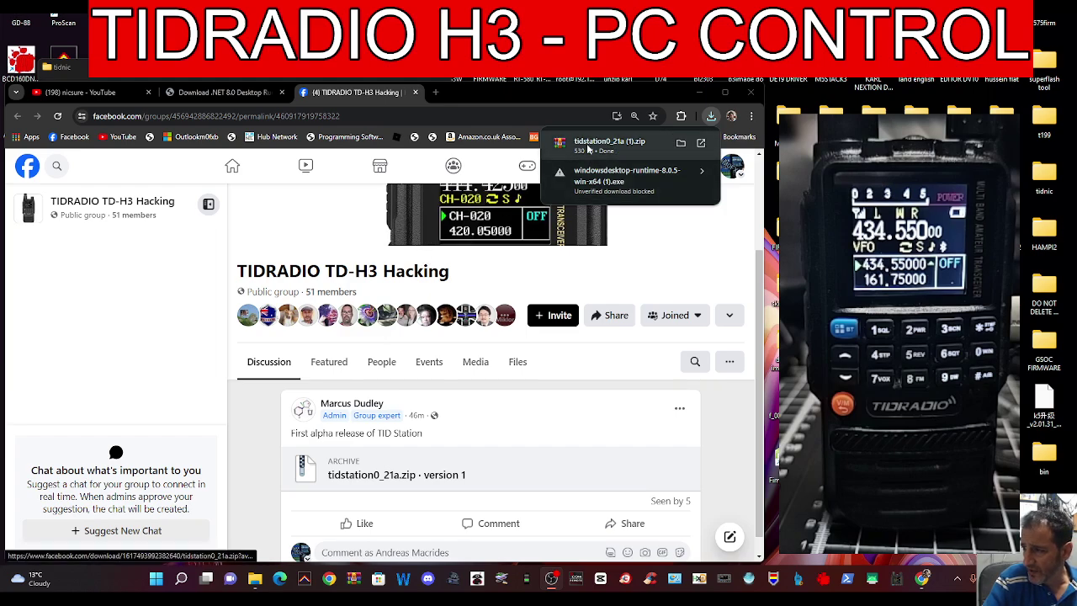
pyautogui.click(589, 144)
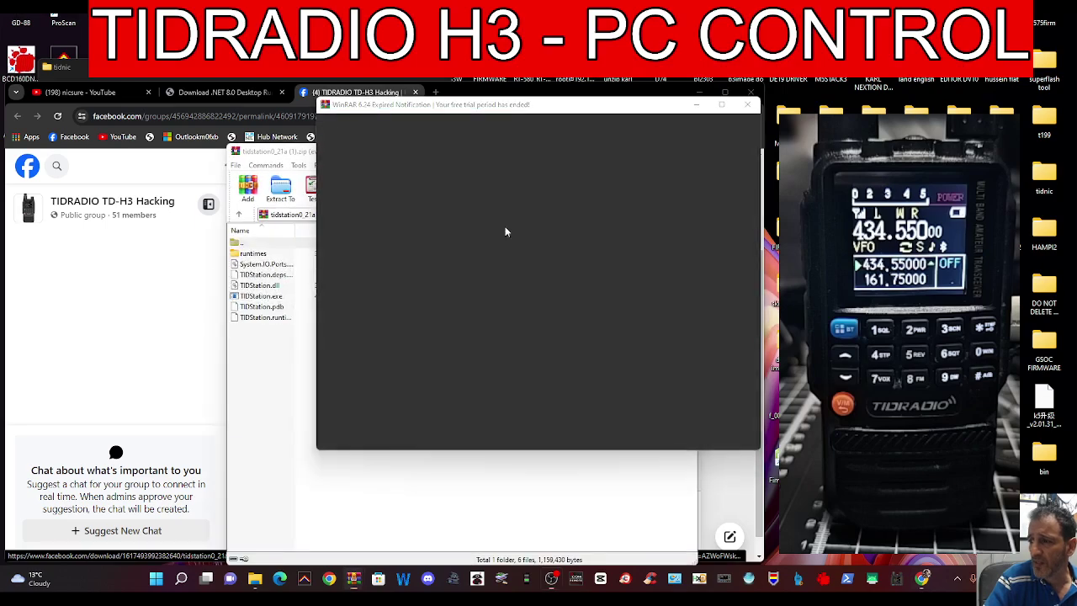
pyautogui.click(747, 104)
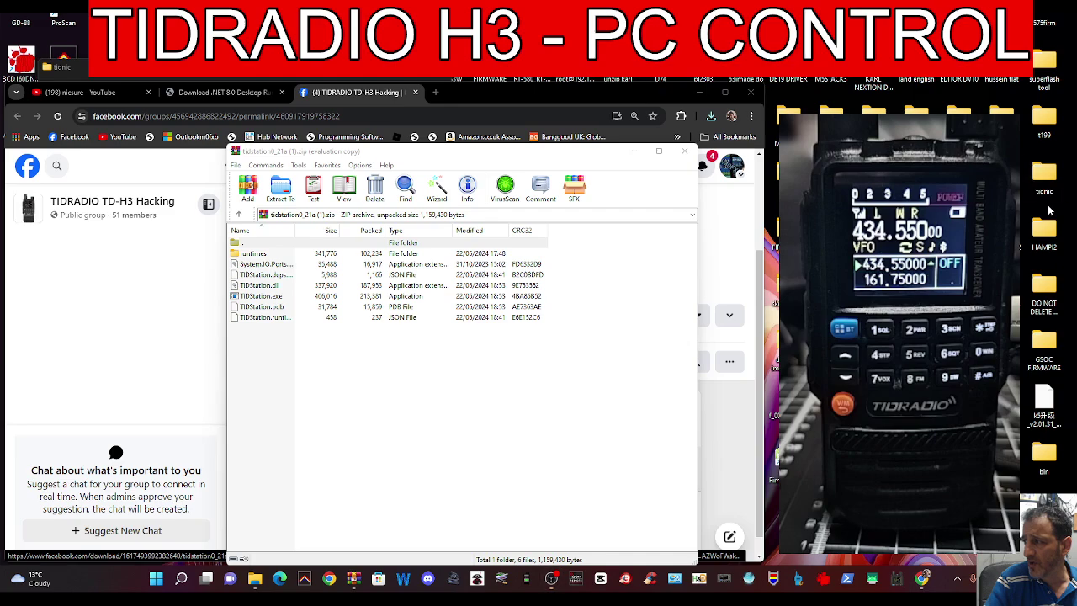
pyautogui.rightClick(1051, 212)
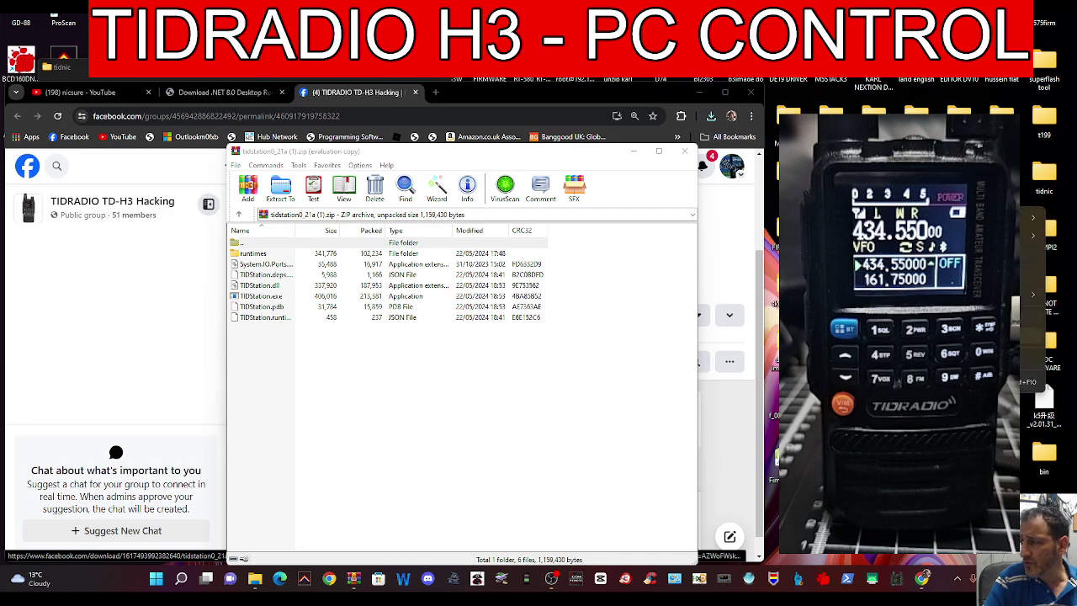
pyautogui.moveTo(1001, 296)
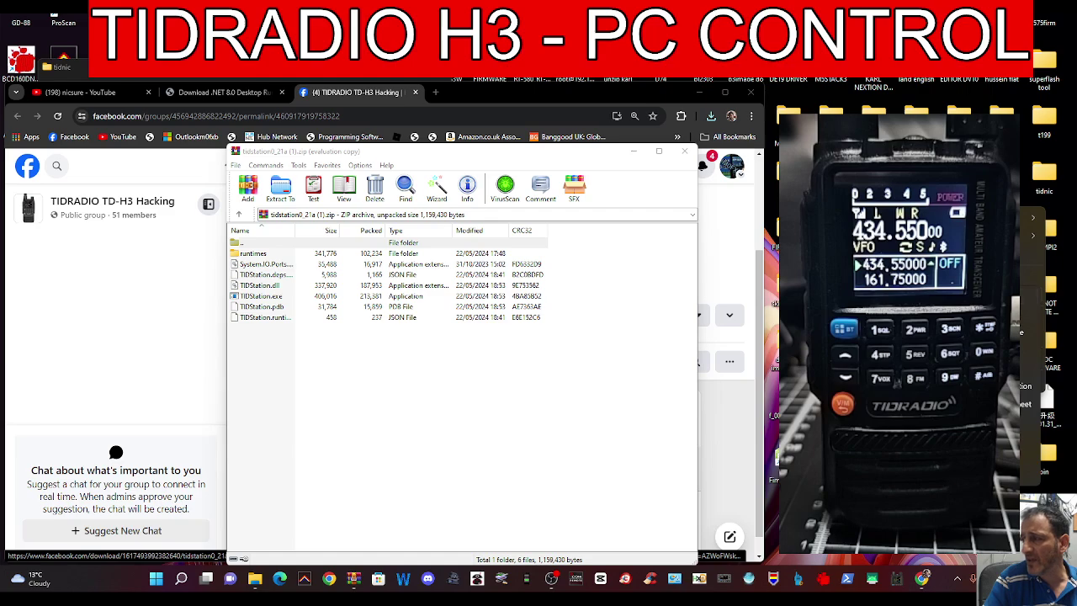
pyautogui.click(1055, 207)
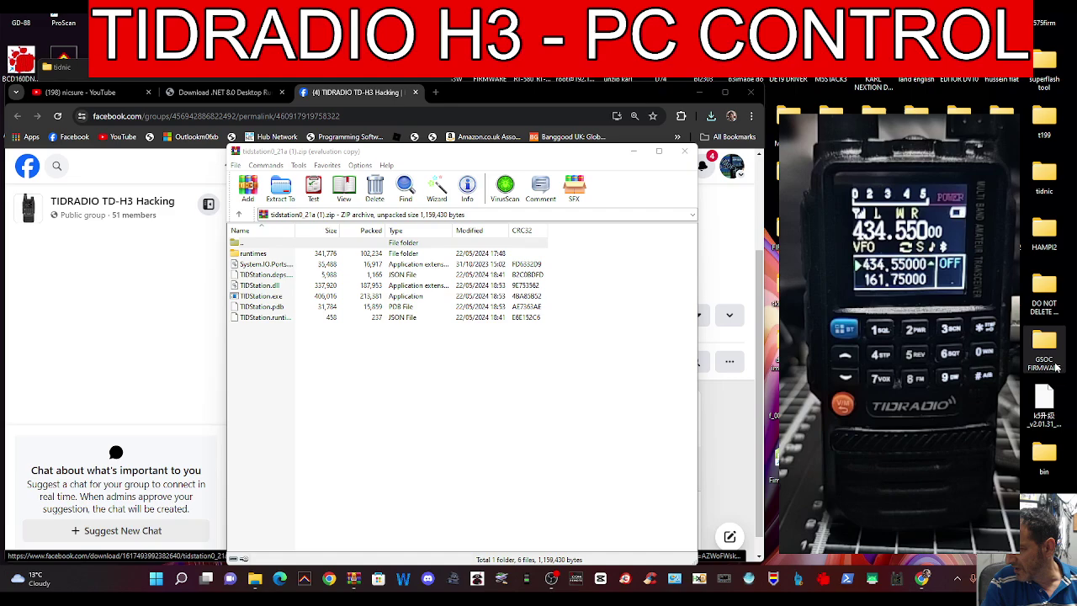
pyautogui.moveTo(1047, 173)
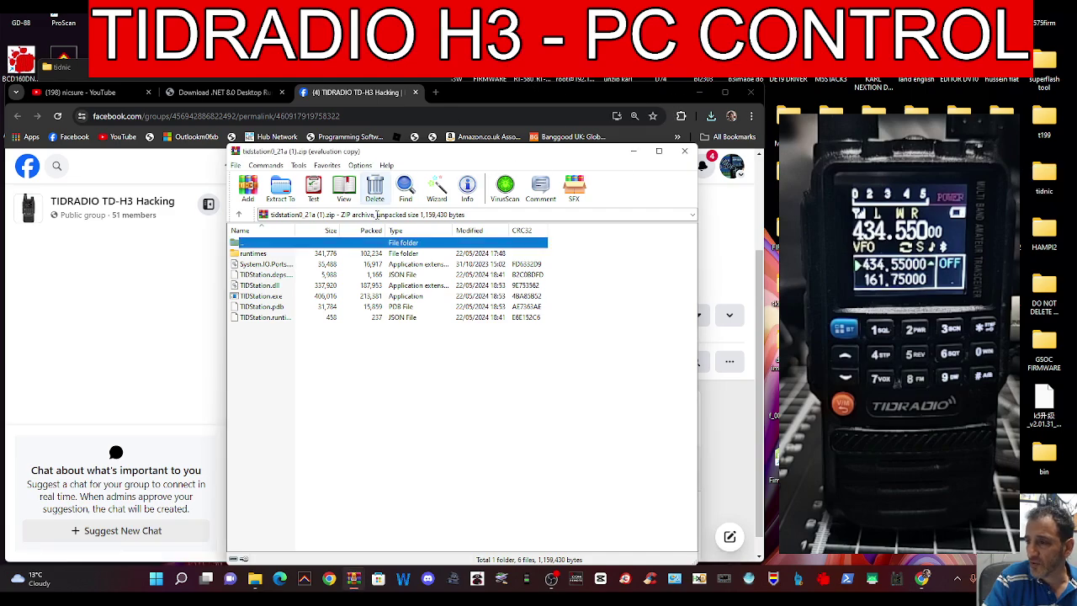
pyautogui.click(280, 190)
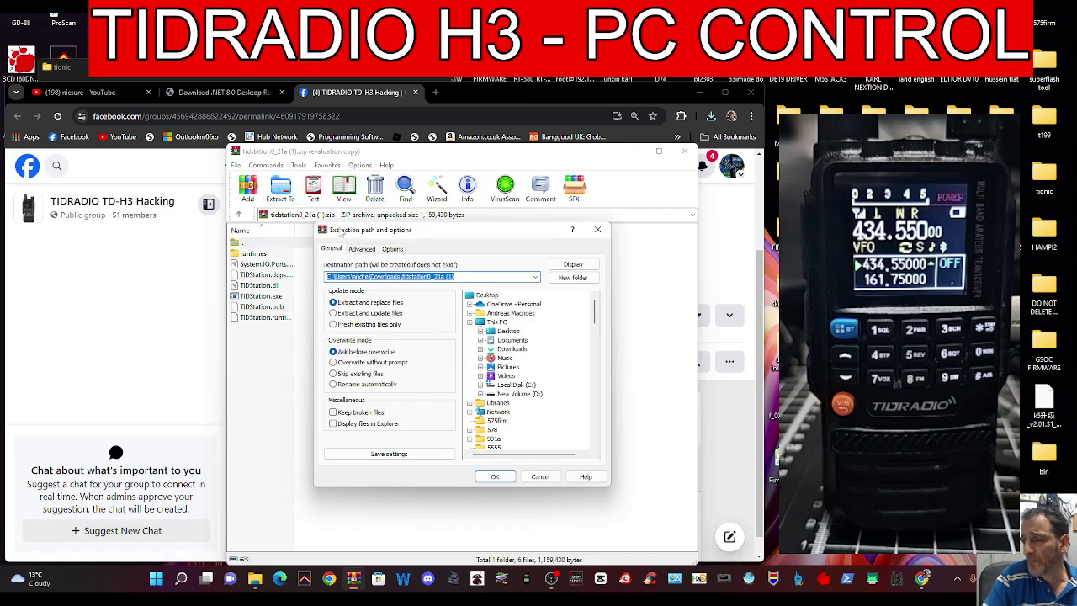
pyautogui.moveTo(496, 240); pyautogui.dragTo(340, 187)
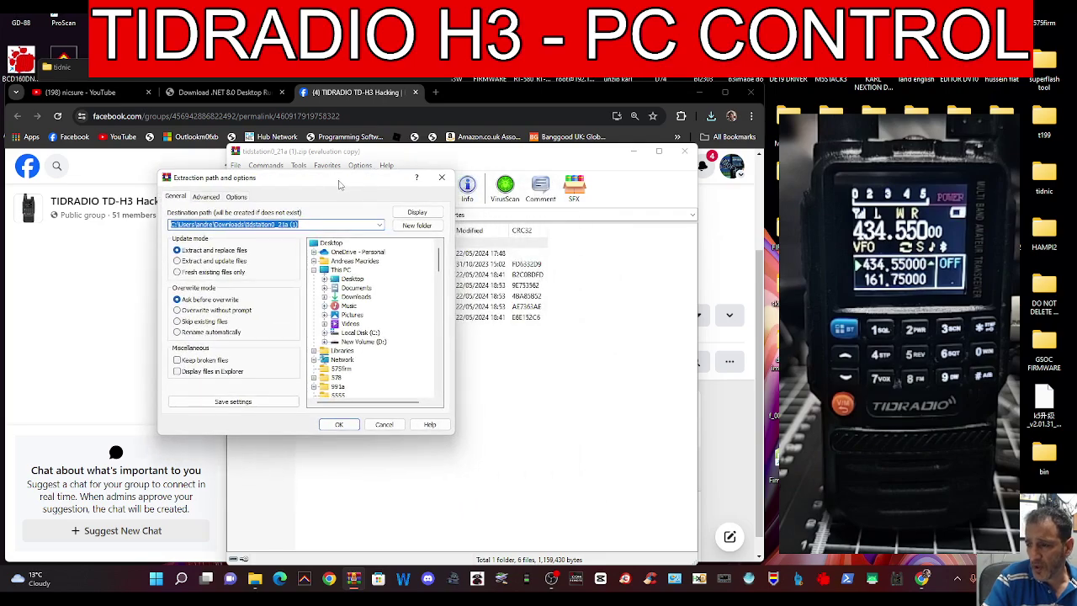
pyautogui.moveTo(439, 270); pyautogui.dragTo(441, 378)
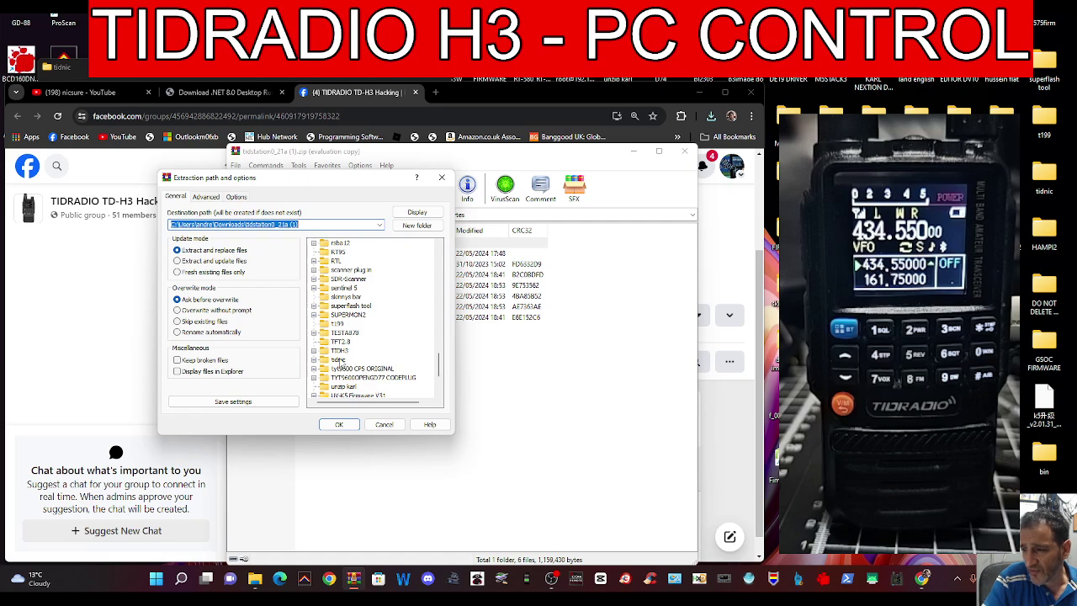
pyautogui.click(441, 178)
pyautogui.click(684, 151)
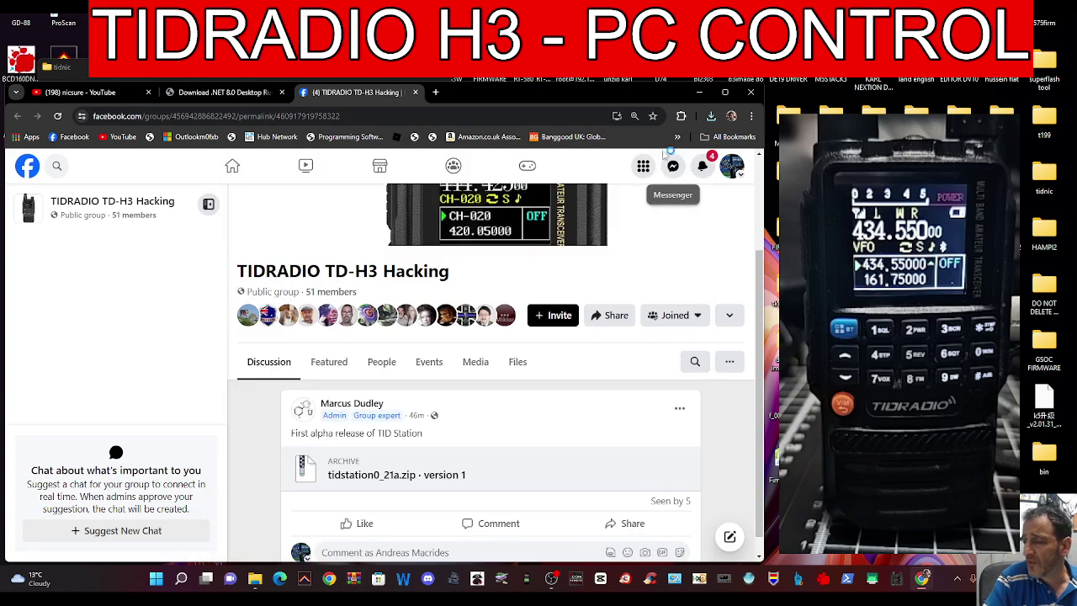
# Open the tidnic folder from the desktop and move its window fully into view.
pyautogui.click(552, 581)
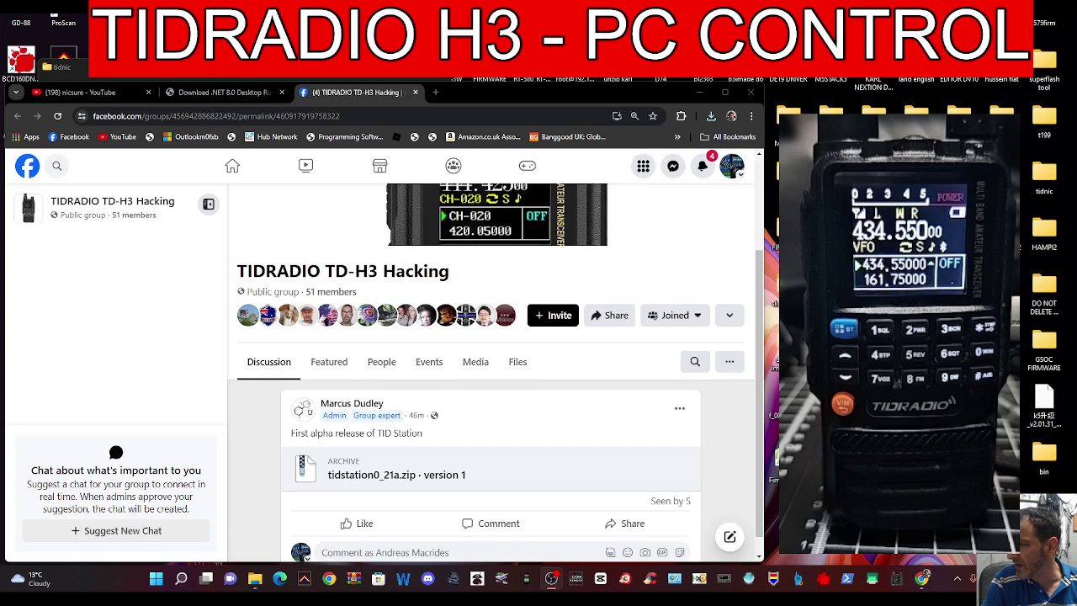
pyautogui.doubleClick(1047, 174)
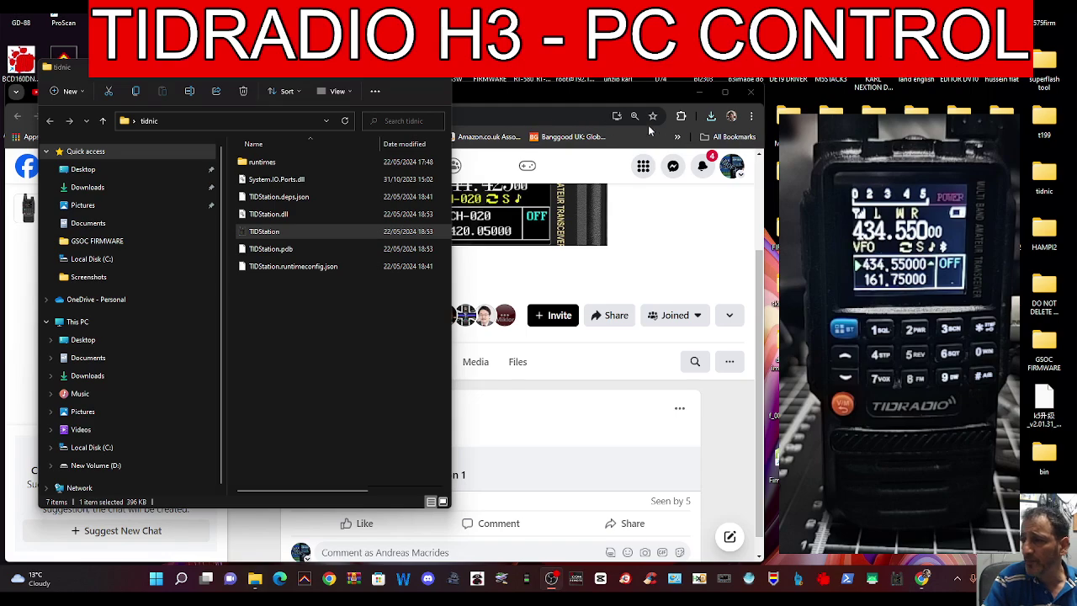
pyautogui.moveTo(293, 72); pyautogui.dragTo(295, 111)
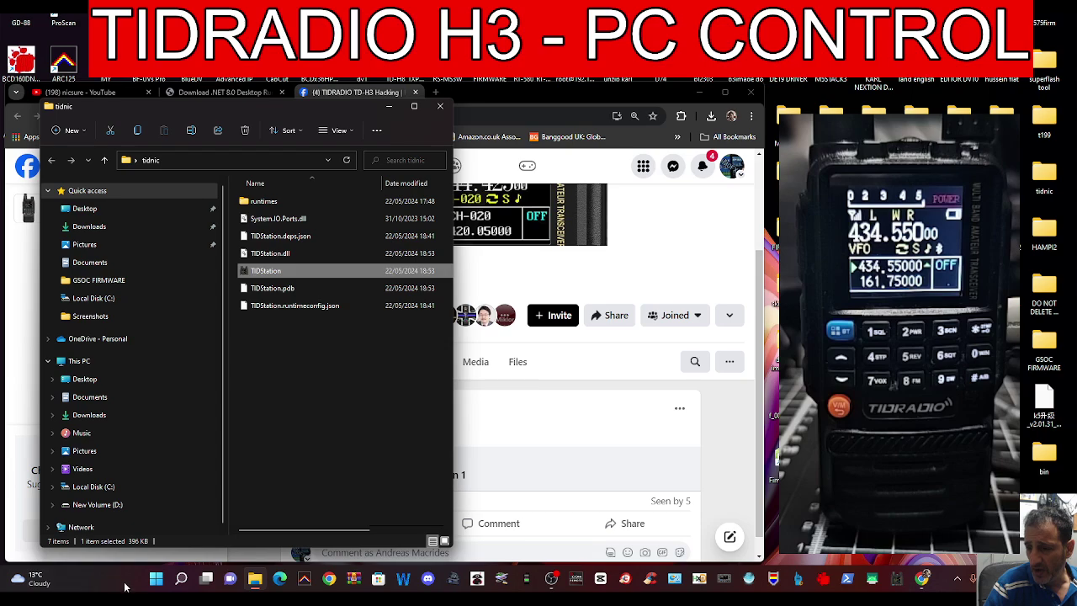
# Look up the USB serial cable's COM port under Ports (COM & LPT) in Device Manager, then minimize it.
pyautogui.click(154, 582)
pyautogui.rightClick(154, 588)
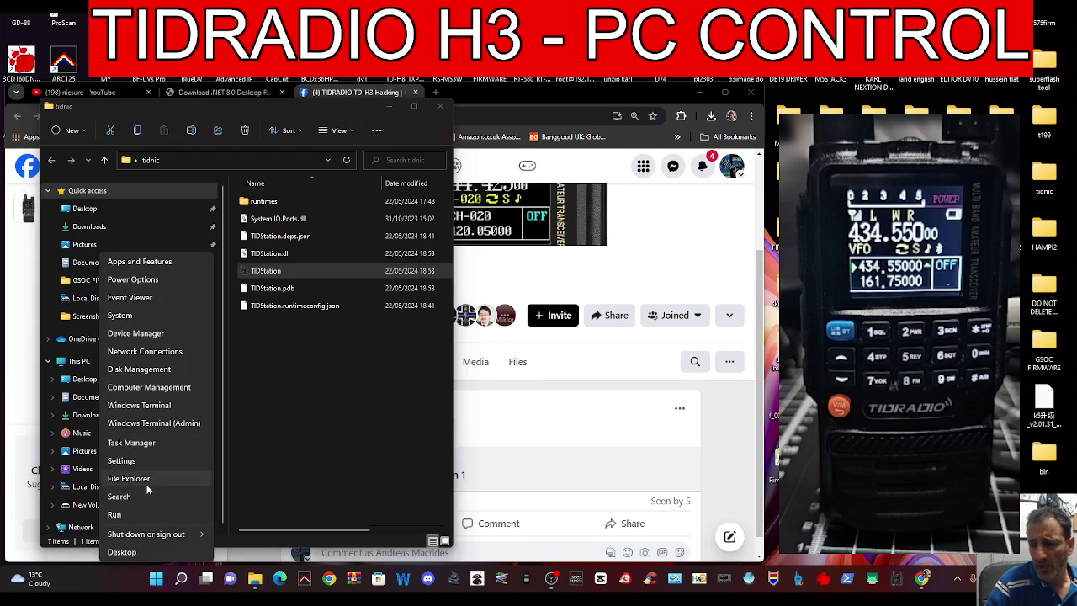
pyautogui.click(127, 338)
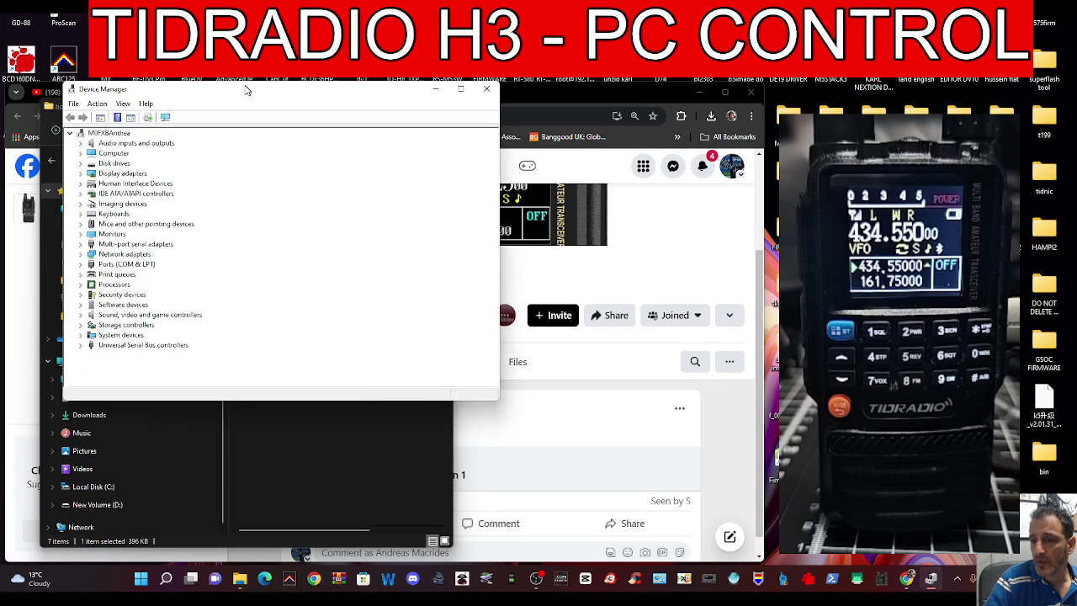
pyautogui.doubleClick(87, 277)
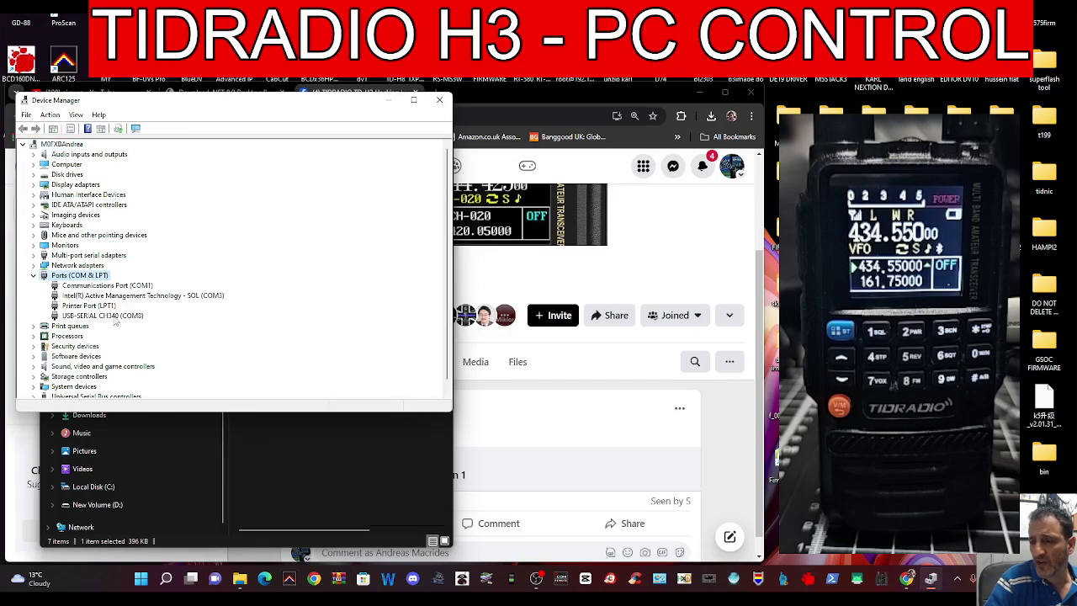
pyautogui.click(390, 102)
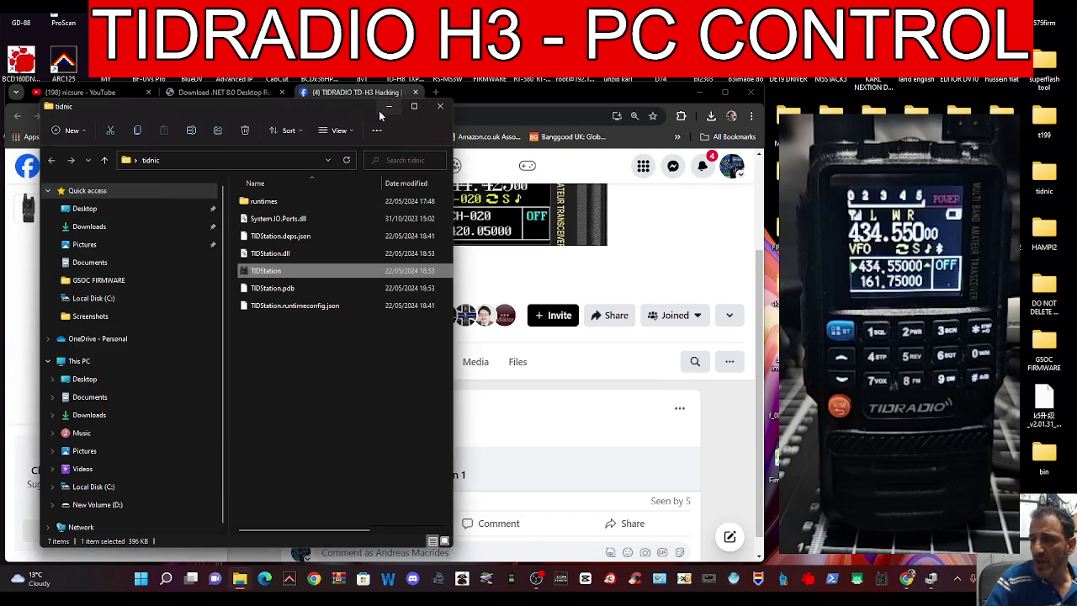
# Minimize the tidnic folder, view the .NET 8.0 Desktop Runtime download page in the browser, and dismiss its survey popup.
pyautogui.click(388, 108)
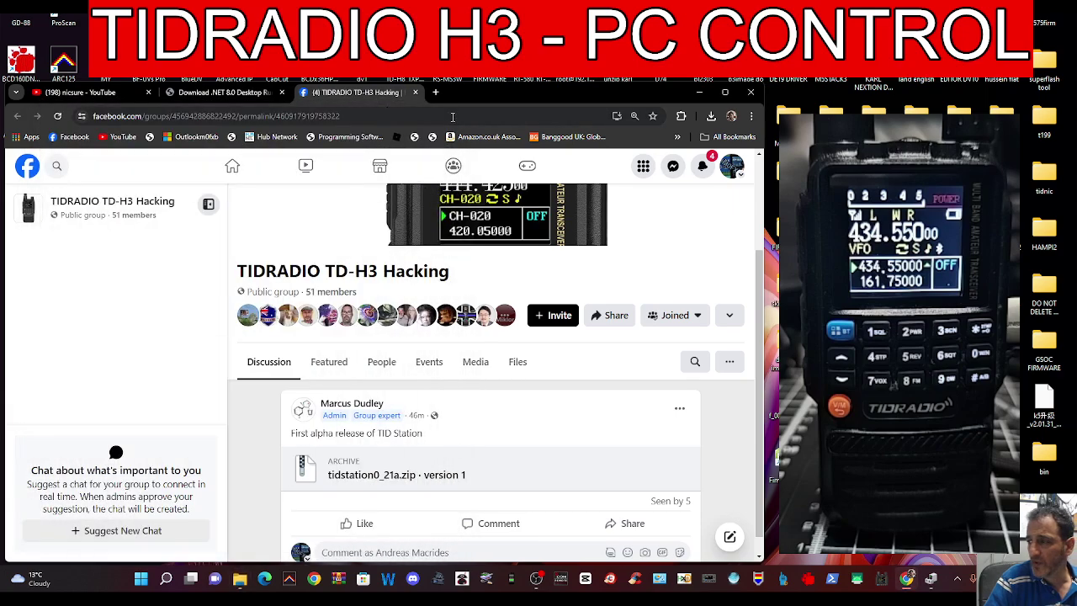
pyautogui.click(223, 93)
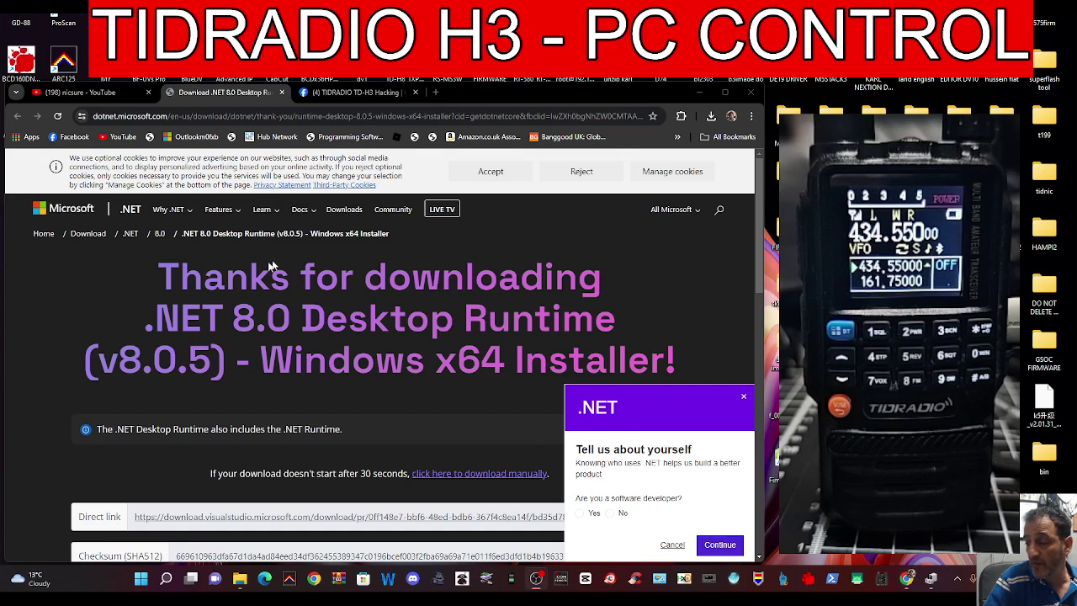
pyautogui.click(744, 397)
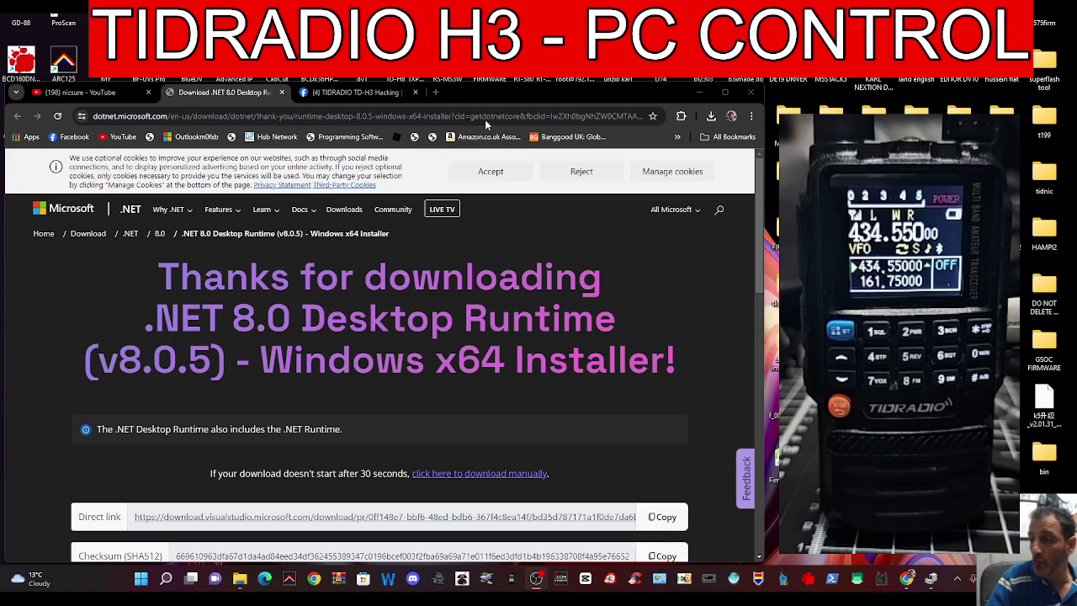
pyautogui.moveTo(512, 93)
pyautogui.mouseDown()
pyautogui.moveTo(500, 93)
pyautogui.moveTo(515, 93)
pyautogui.mouseUp()
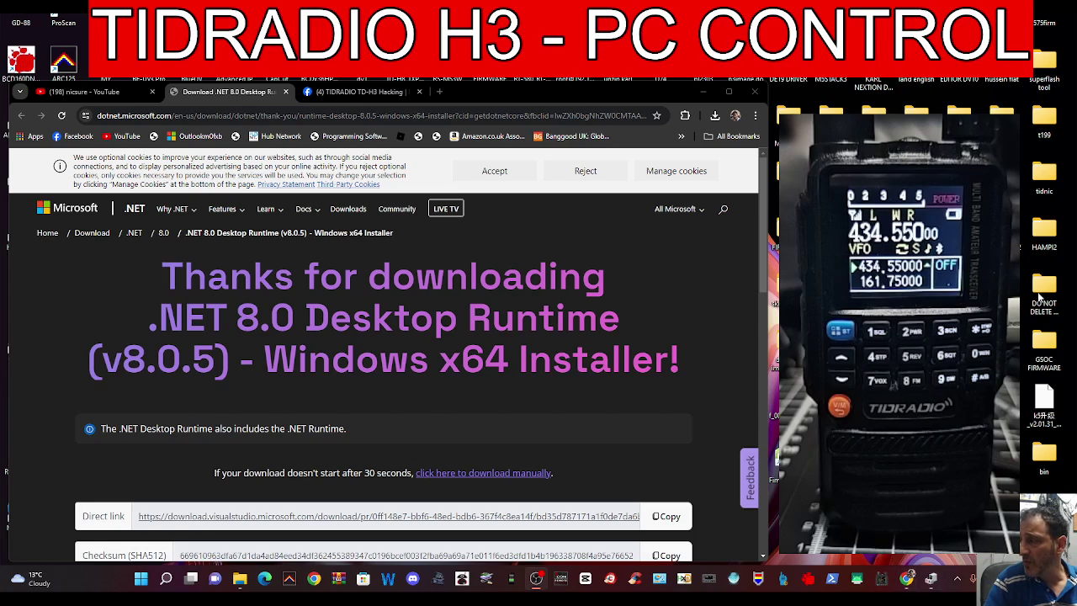
# Reopen the tidnic folder from the desktop and run TIDStation as administrator.
pyautogui.doubleClick(1046, 175)
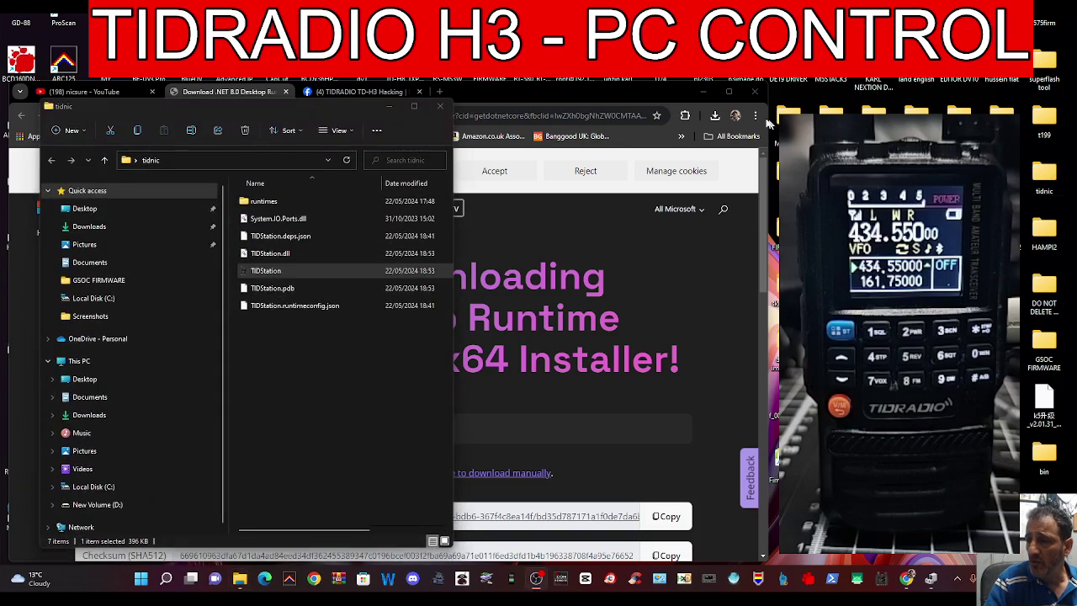
pyautogui.moveTo(337, 110); pyautogui.dragTo(313, 114)
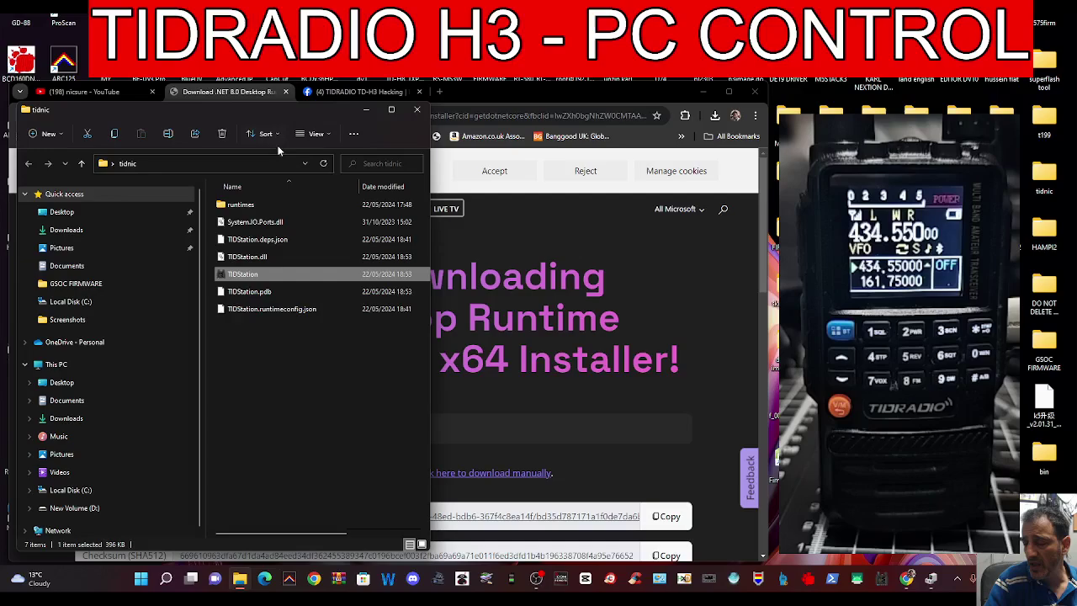
pyautogui.rightClick(258, 274)
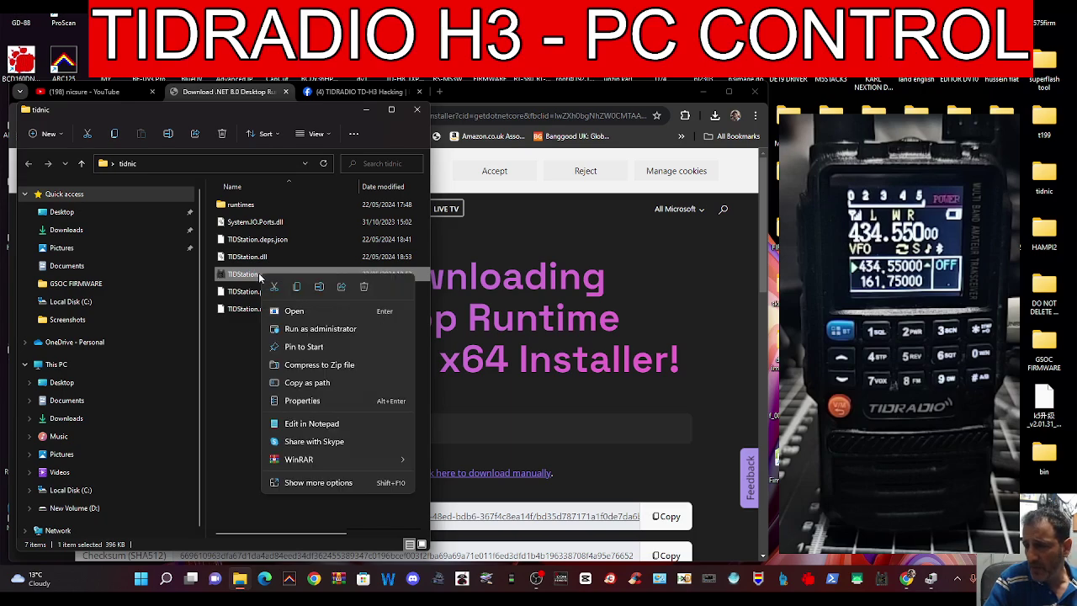
pyautogui.click(330, 485)
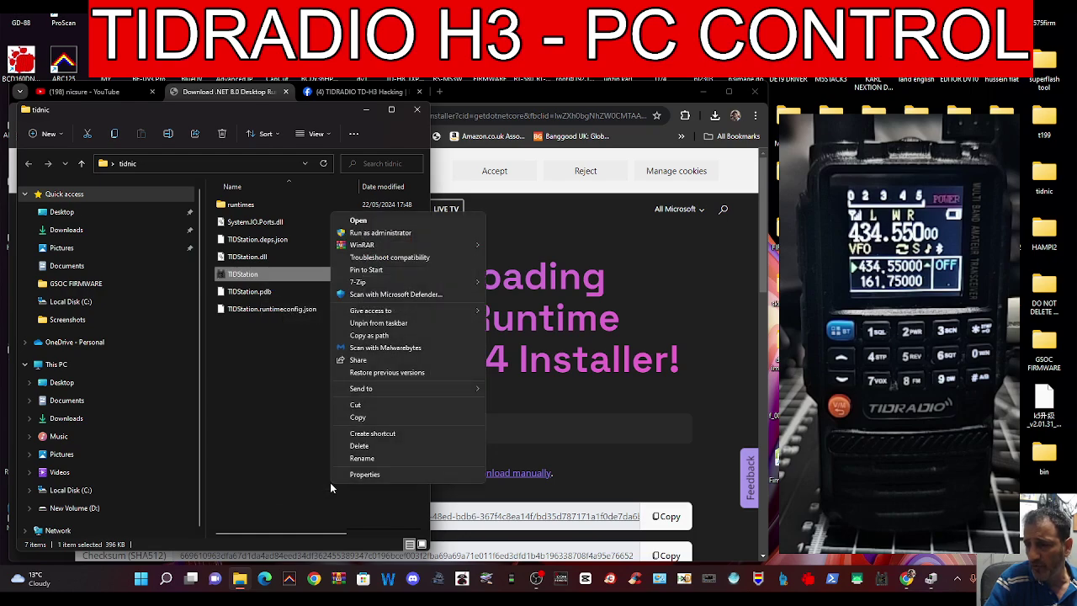
pyautogui.click(311, 385)
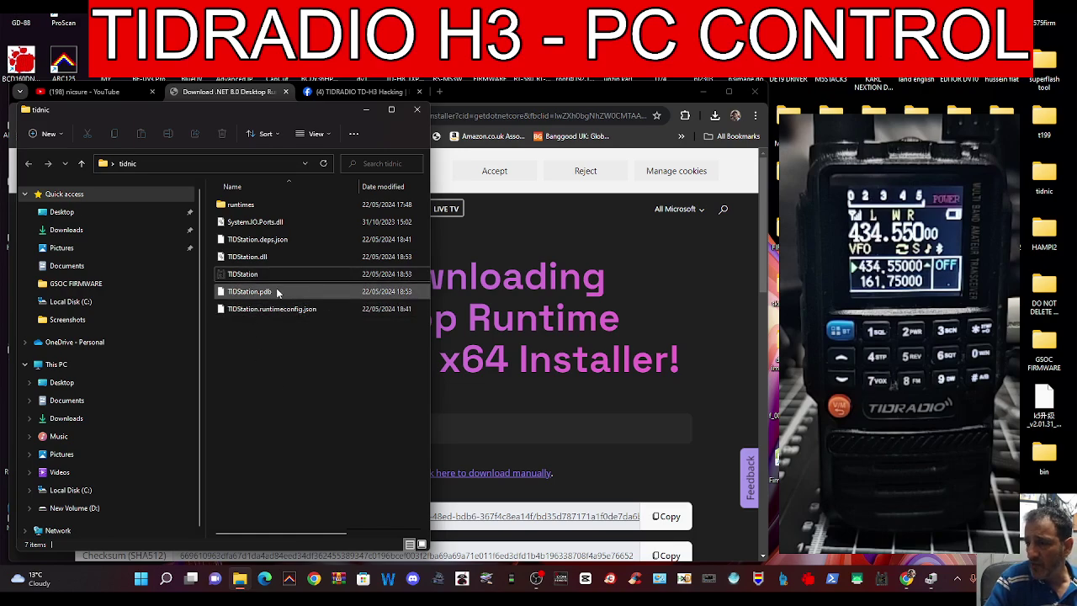
pyautogui.rightClick(244, 275)
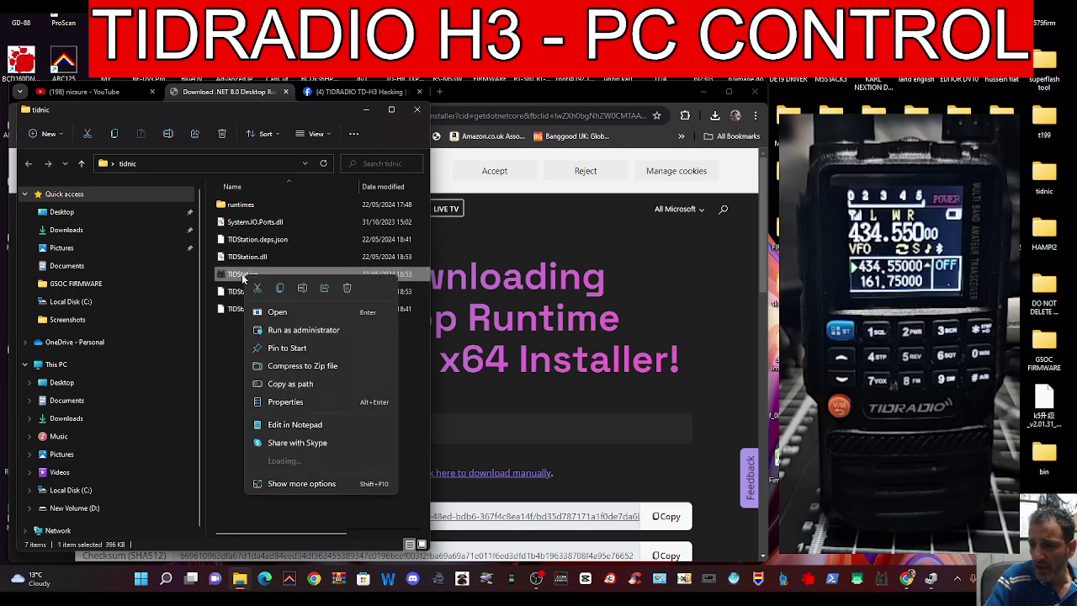
pyautogui.click(301, 335)
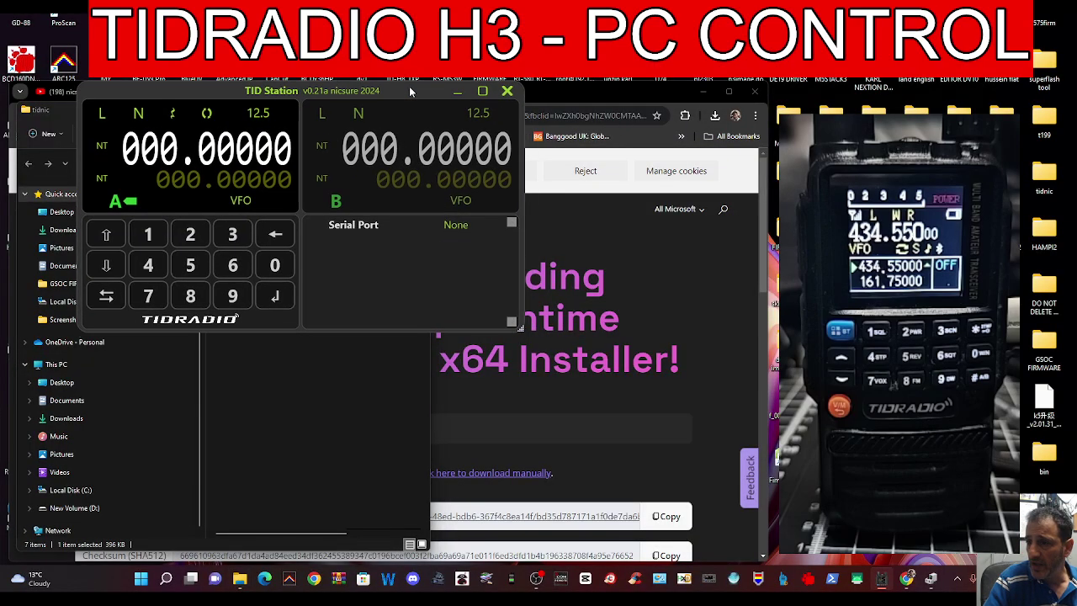
# Close the tidnic folder window, reposition the TID Station window, and bring it in front of the browser.
pyautogui.moveTo(411, 91); pyautogui.dragTo(395, 66)
pyautogui.click(360, 363)
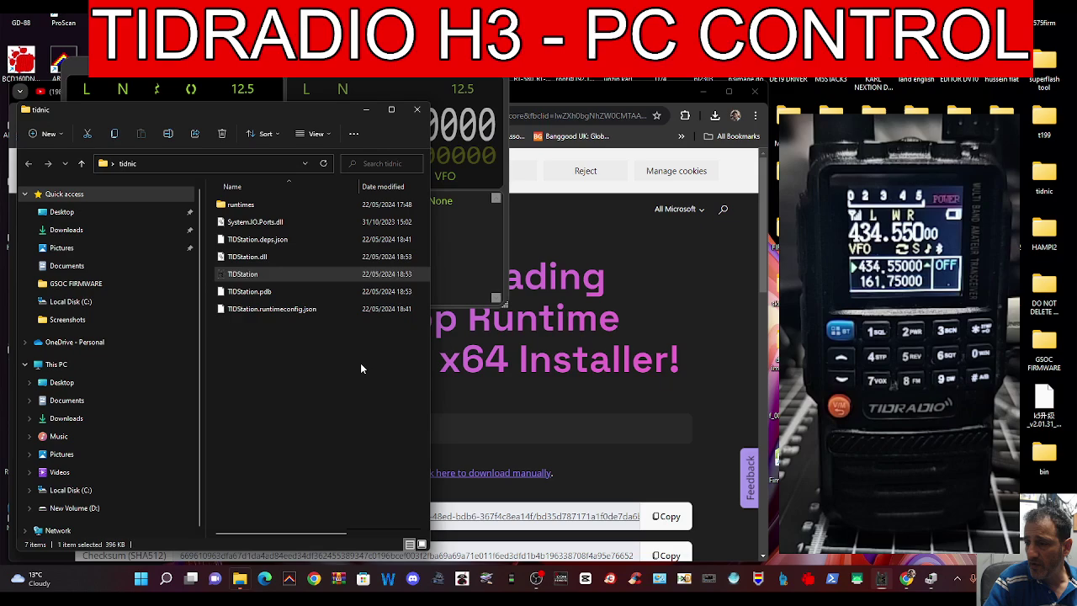
pyautogui.click(415, 111)
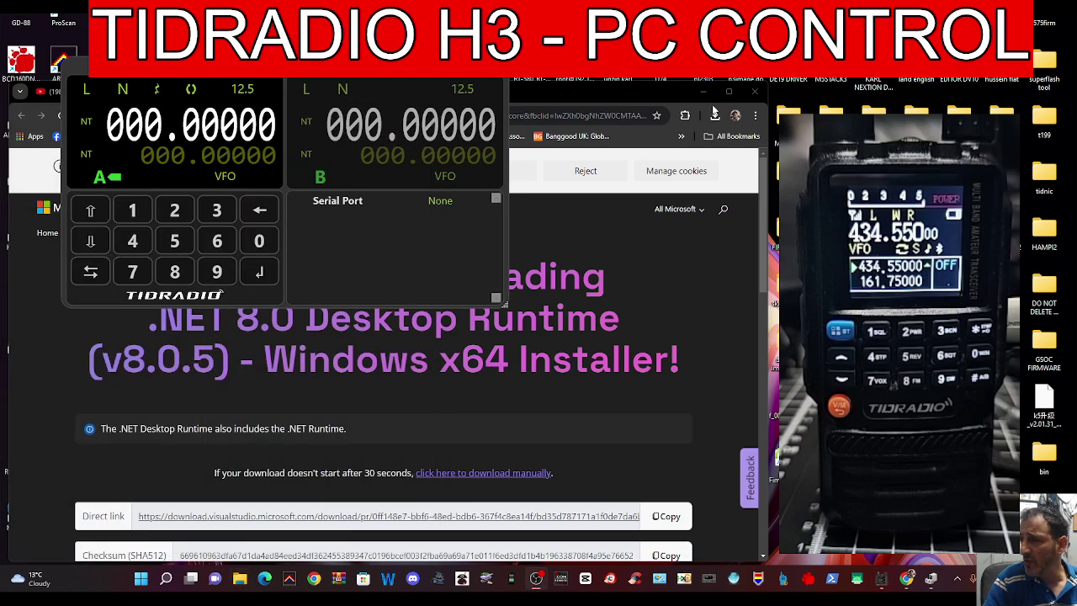
pyautogui.moveTo(379, 78); pyautogui.dragTo(336, 121)
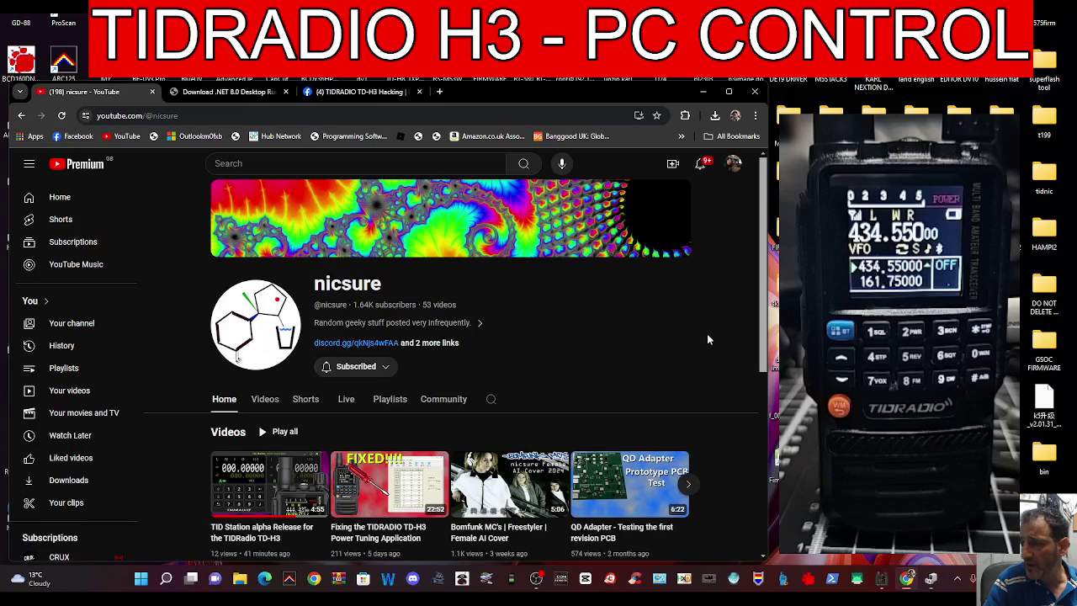
pyautogui.click(881, 581)
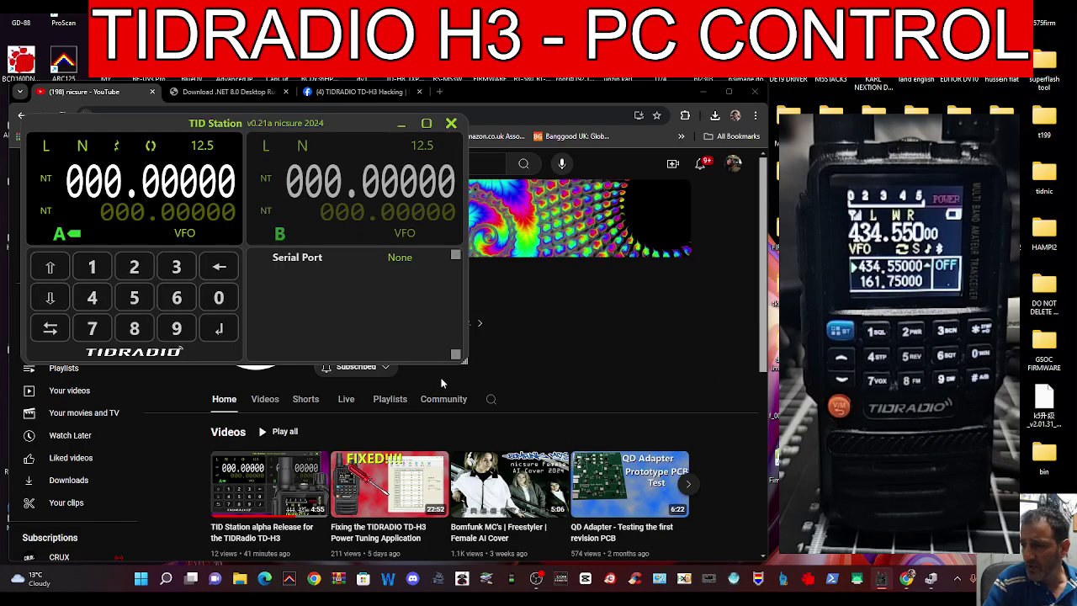
pyautogui.scroll(-1, 468, 365)
pyautogui.scroll(1, 459, 373)
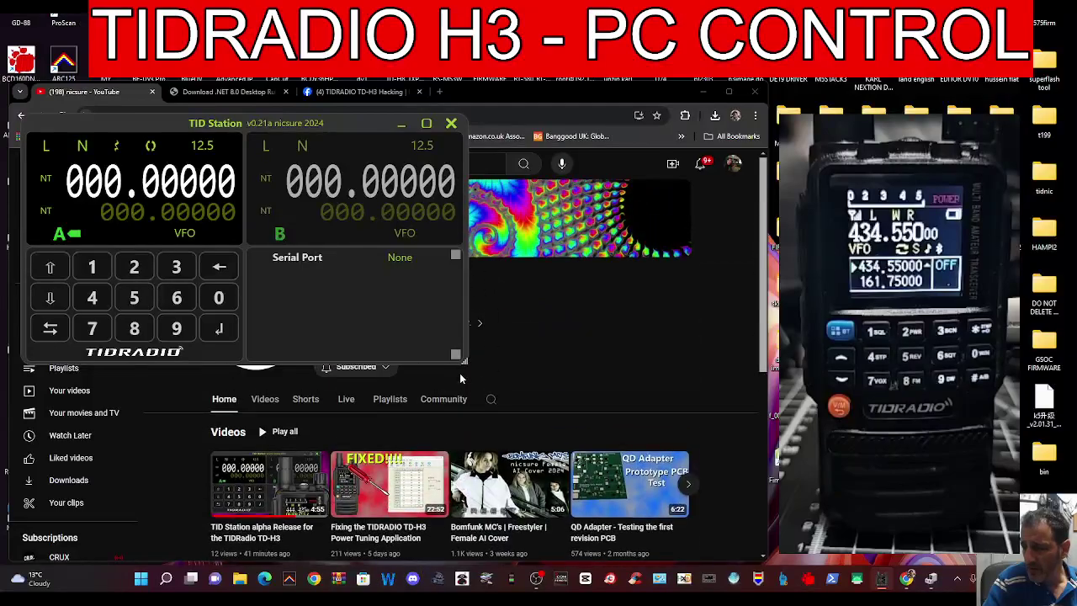
pyautogui.scroll(-1, 462, 370)
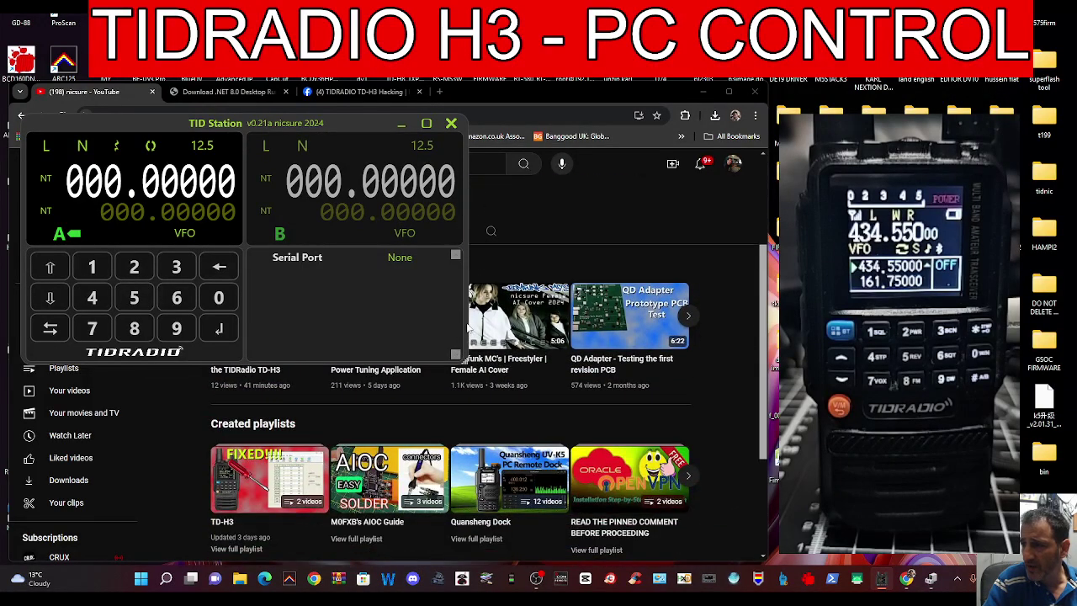
pyautogui.scroll(1, 412, 425)
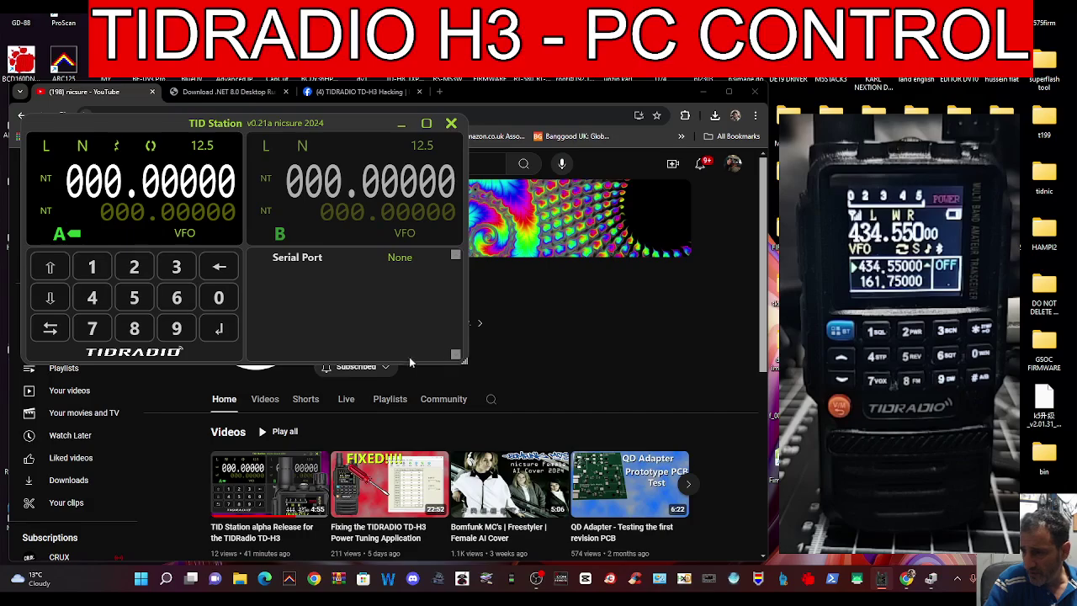
pyautogui.scroll(-1, 205, 429)
pyautogui.scroll(1, 337, 413)
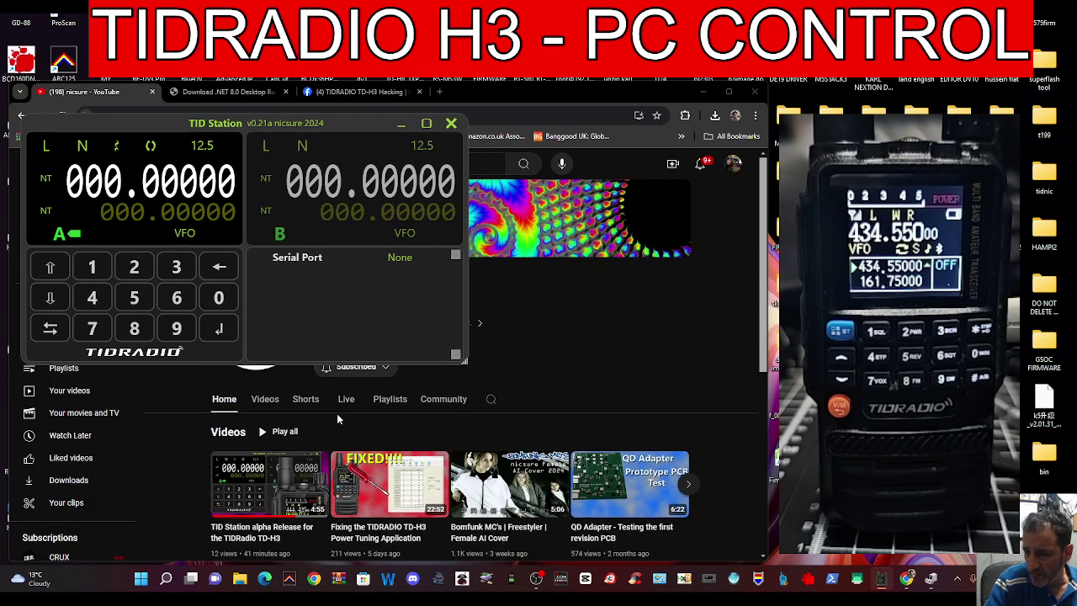
# Enlarge the TID Station window and connect it to the radio by setting the serial port to COM8.
pyautogui.moveTo(464, 362); pyautogui.dragTo(655, 530)
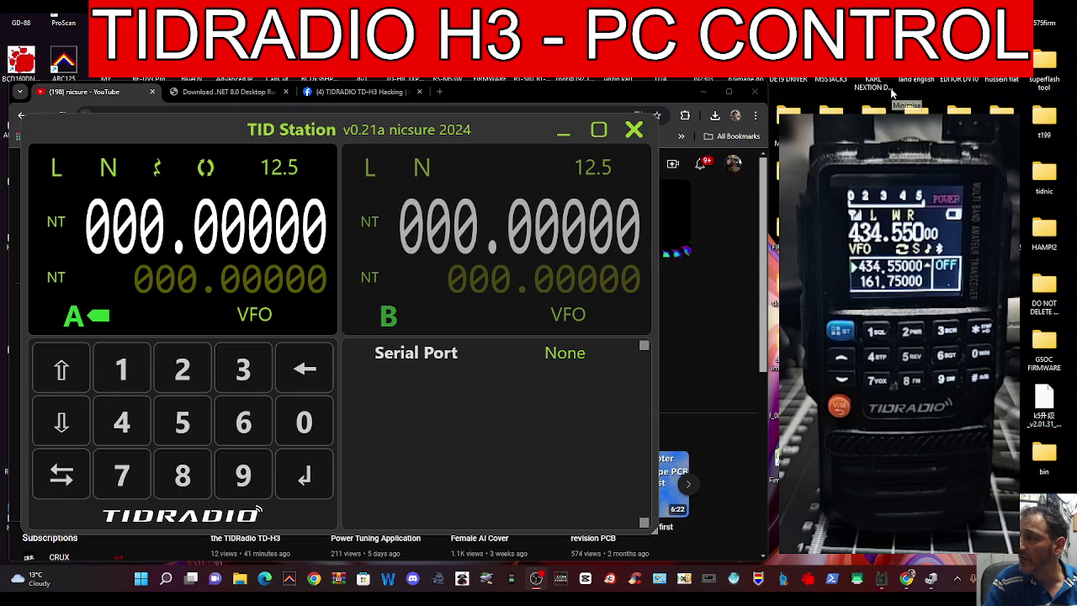
pyautogui.click(567, 357)
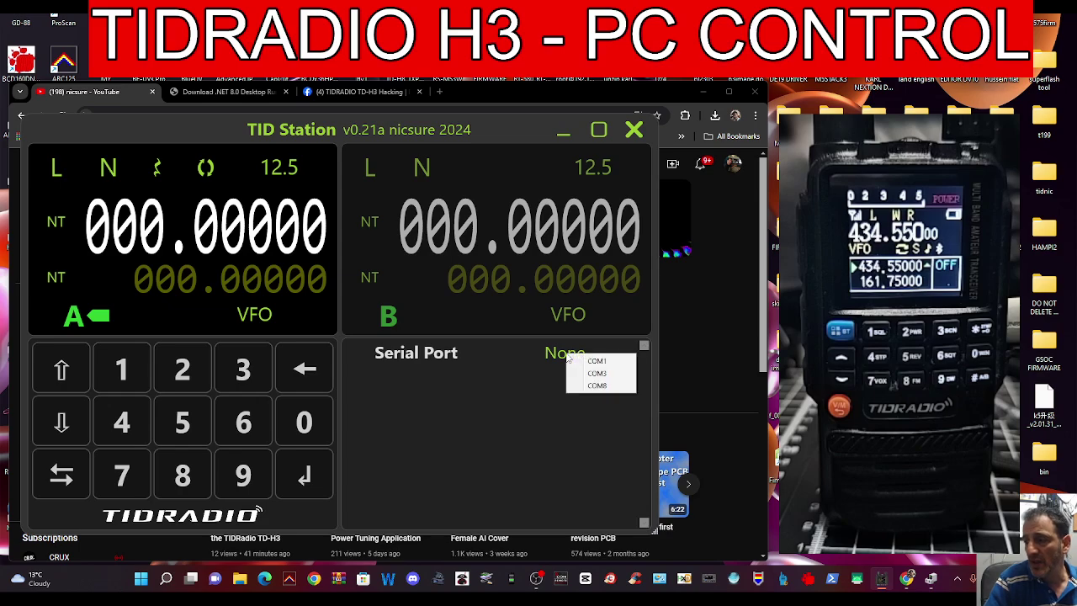
pyautogui.click(605, 386)
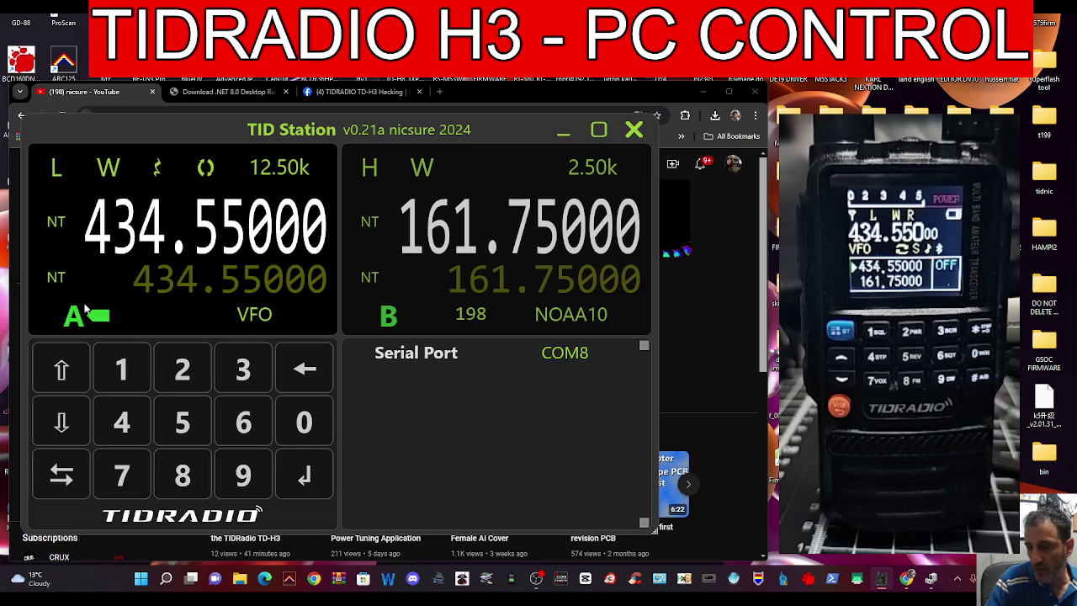
# Switch side A from VFO to channel mode and step through the memory channels to 003 HUBNET.
pyautogui.click(260, 315)
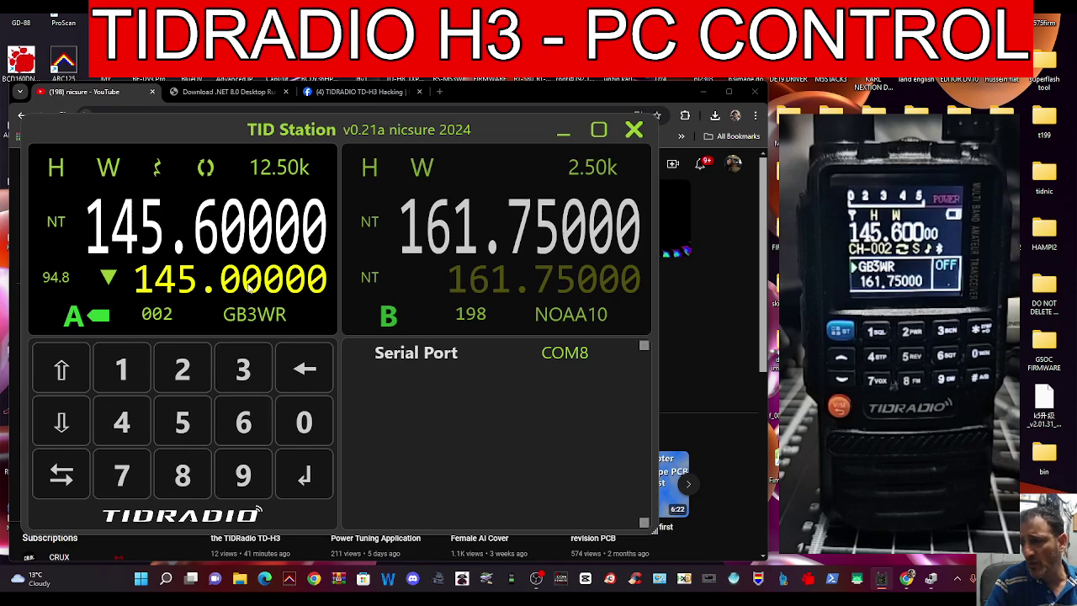
pyautogui.click(58, 424)
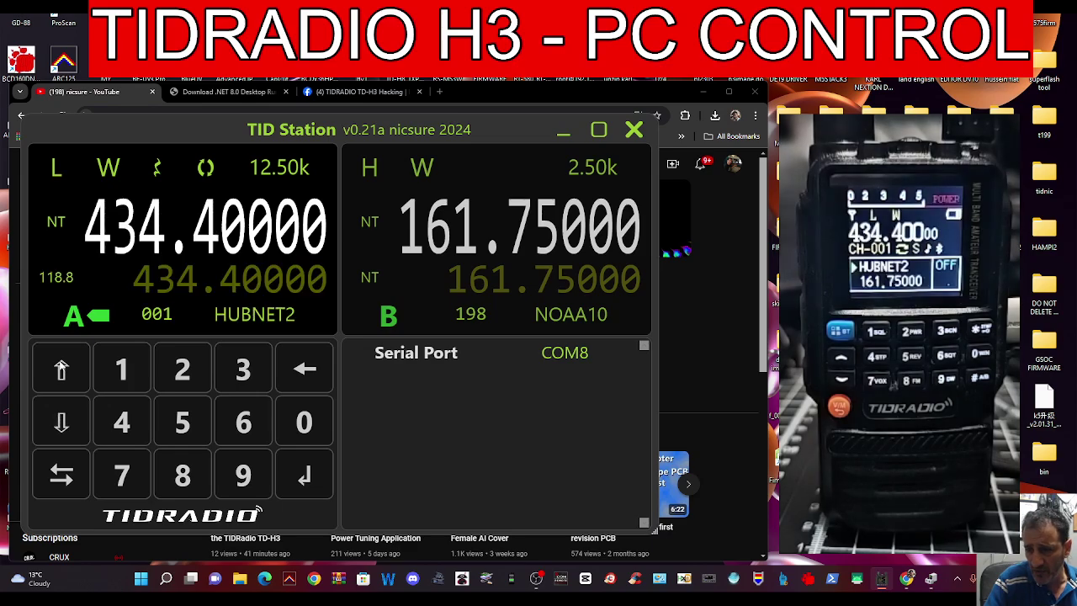
pyautogui.click(61, 365)
pyautogui.click(60, 365)
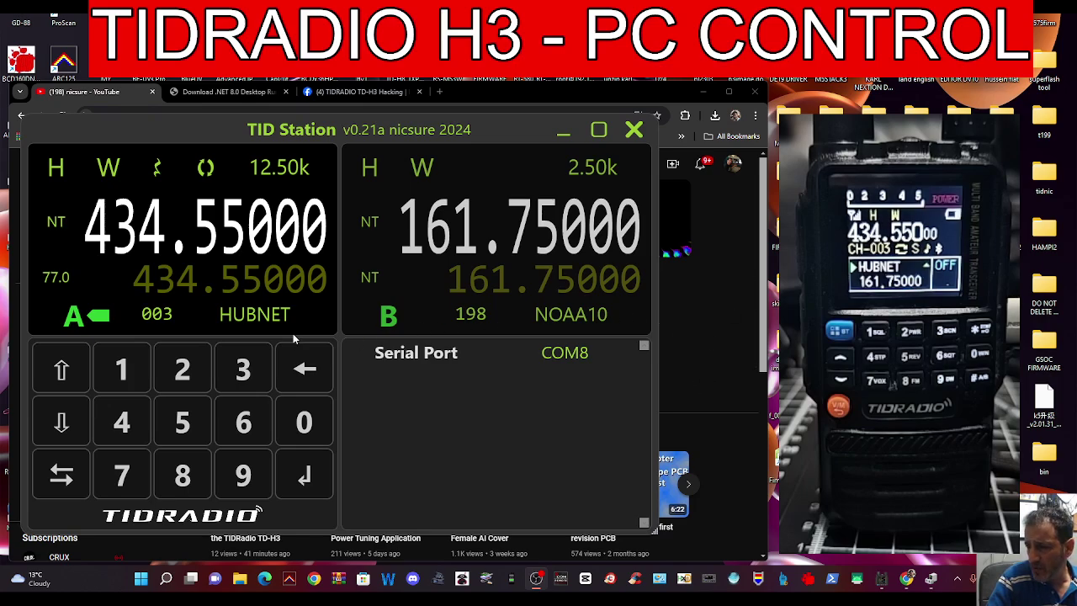
# Toggle side B between VFO and channel mode, ending on channel 198 NOAA10.
pyautogui.click(585, 322)
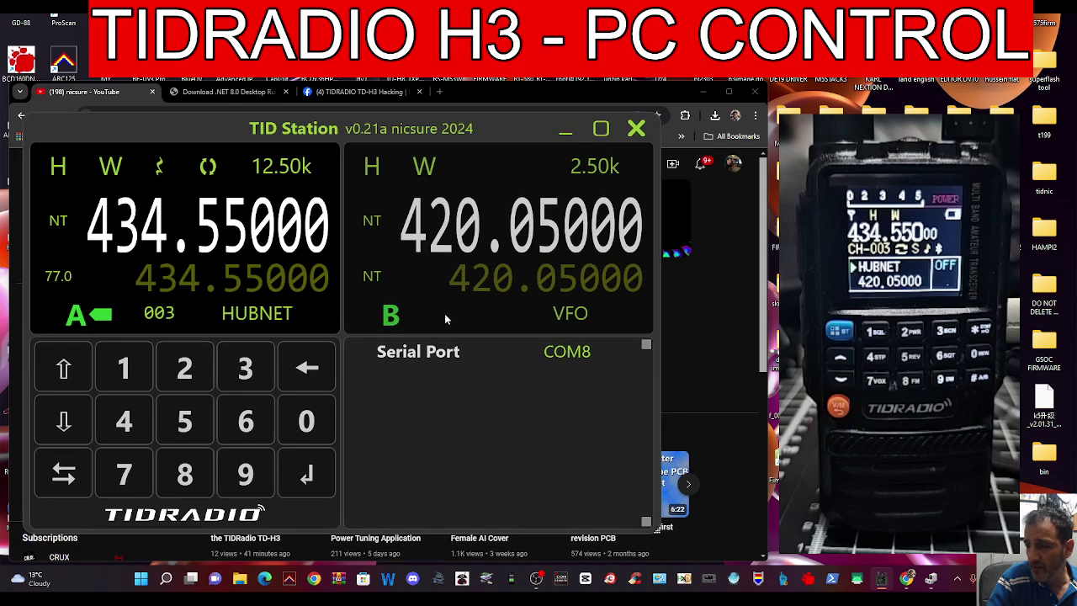
pyautogui.click(558, 315)
pyautogui.click(581, 316)
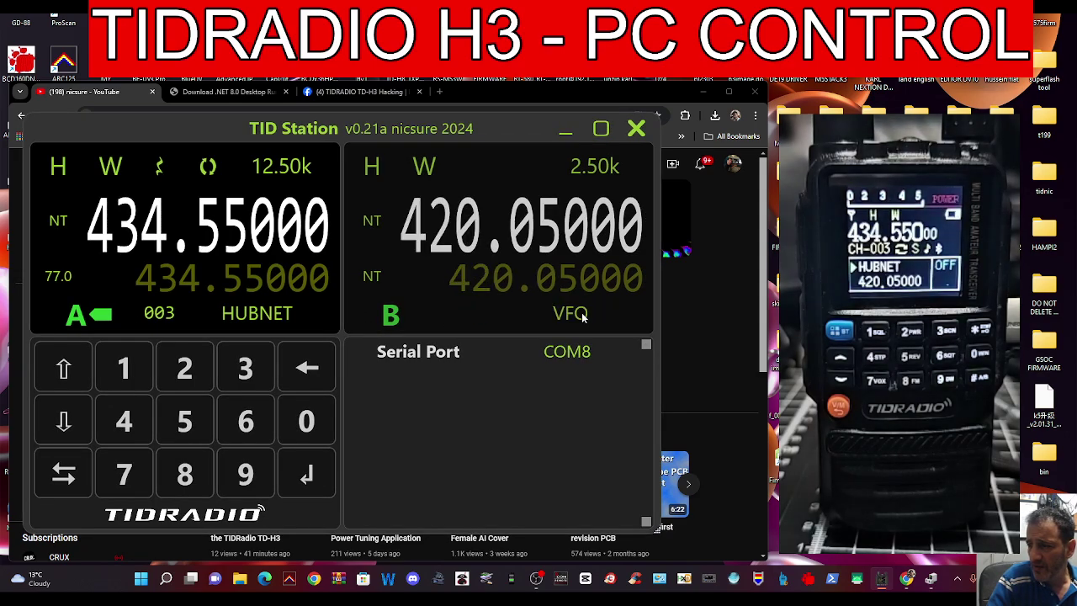
pyautogui.click(582, 316)
pyautogui.click(582, 317)
pyautogui.click(582, 316)
pyautogui.click(582, 316)
pyautogui.click(582, 316)
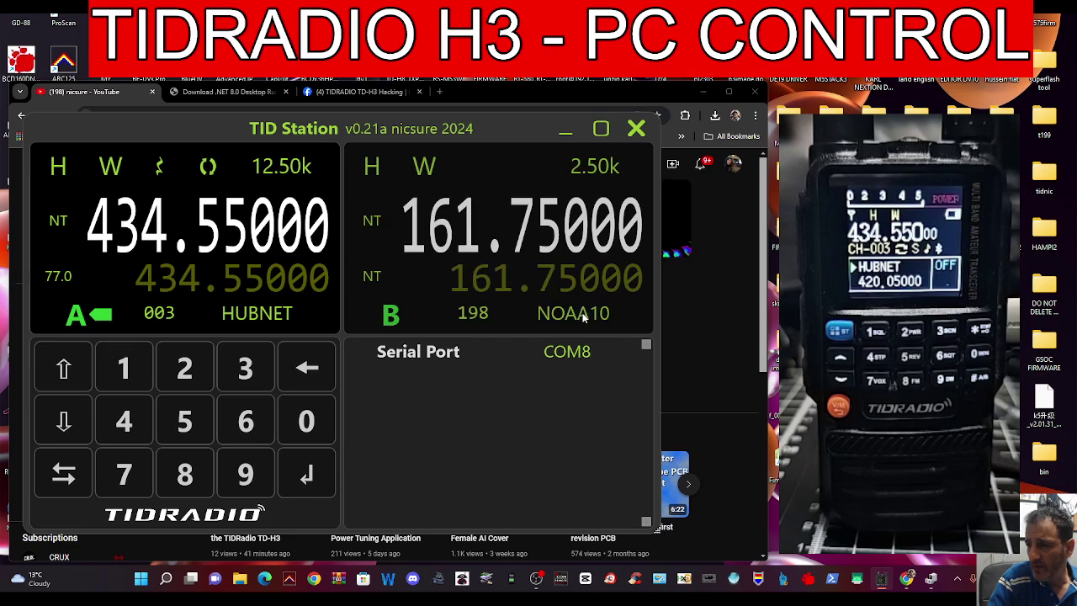
# Return side A to VFO mode and set its receive frequency to 133.85000.
pyautogui.click(124, 368)
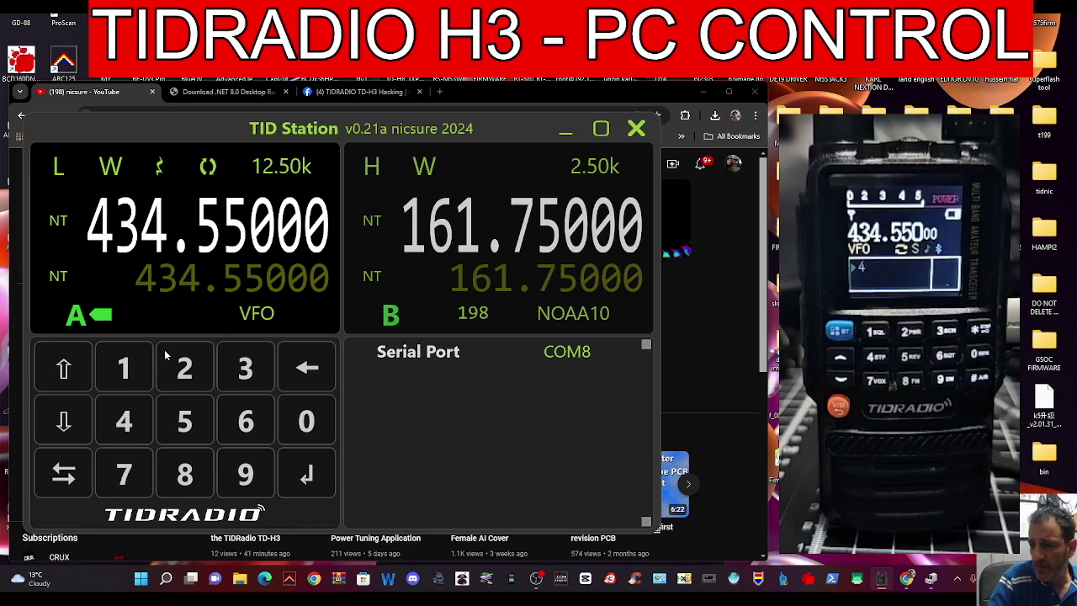
pyautogui.click(124, 367)
pyautogui.click(242, 374)
pyautogui.click(251, 372)
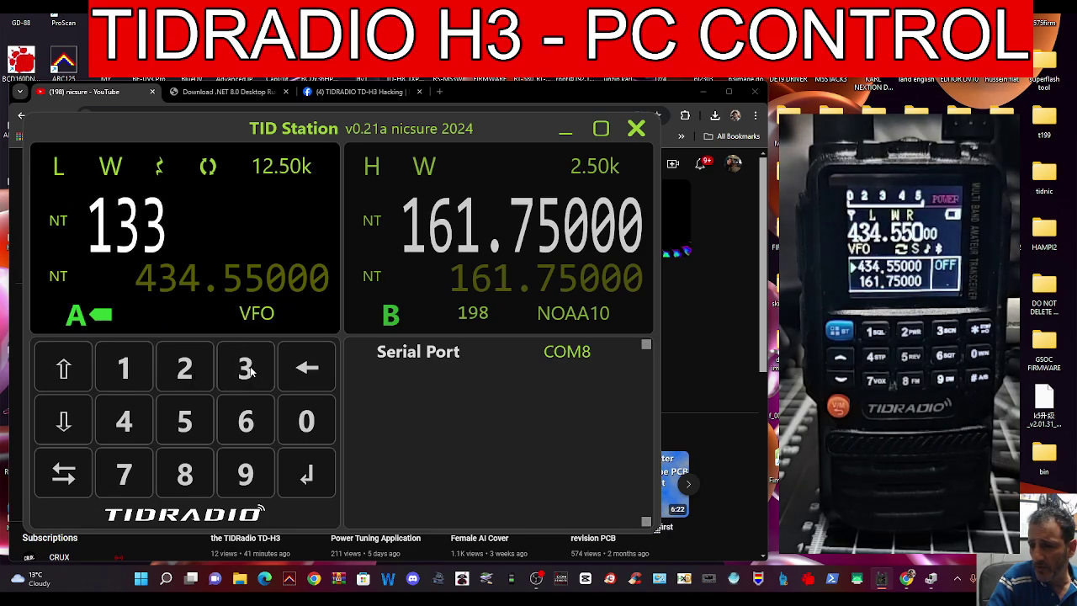
pyautogui.click(202, 469)
pyautogui.click(187, 420)
pyautogui.click(316, 429)
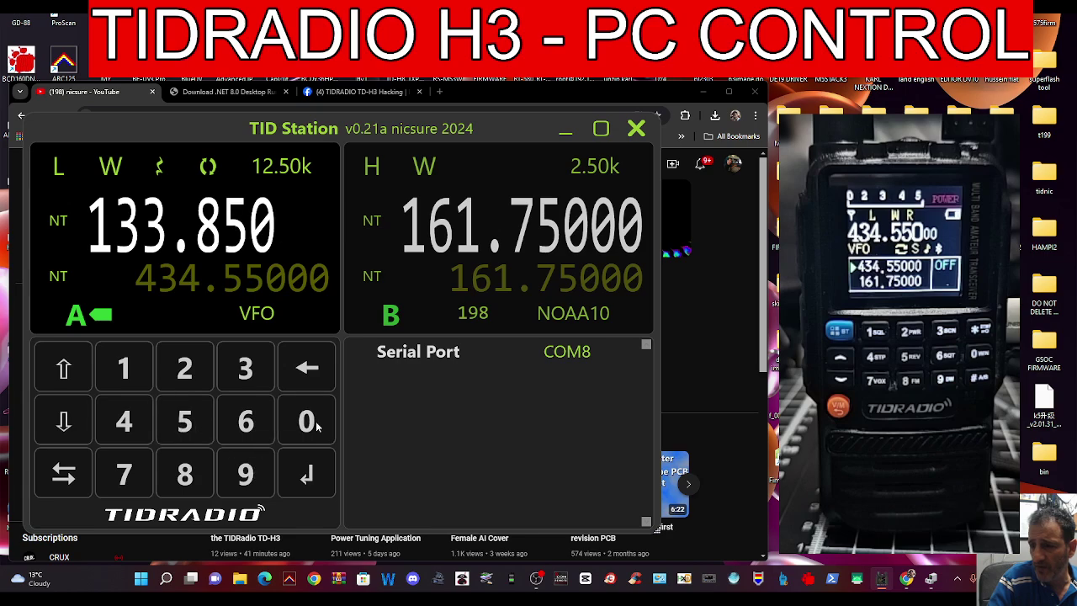
pyautogui.click(318, 427)
pyautogui.click(318, 427)
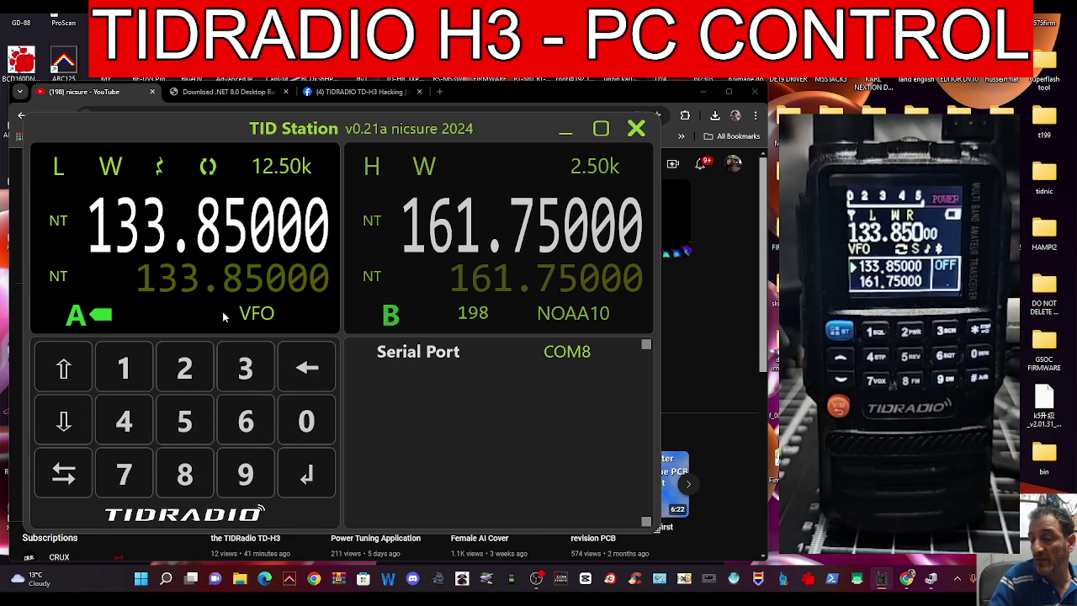
# Toggle side A's power between low and high and cycle its bandwidth, ending on L and W.
pyautogui.click(58, 170)
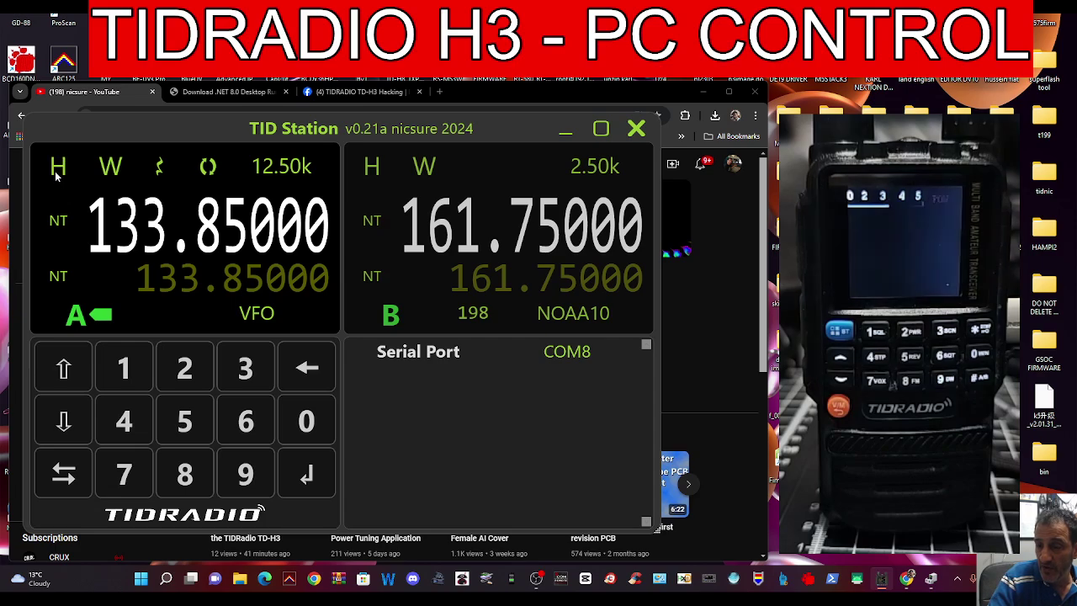
pyautogui.click(61, 167)
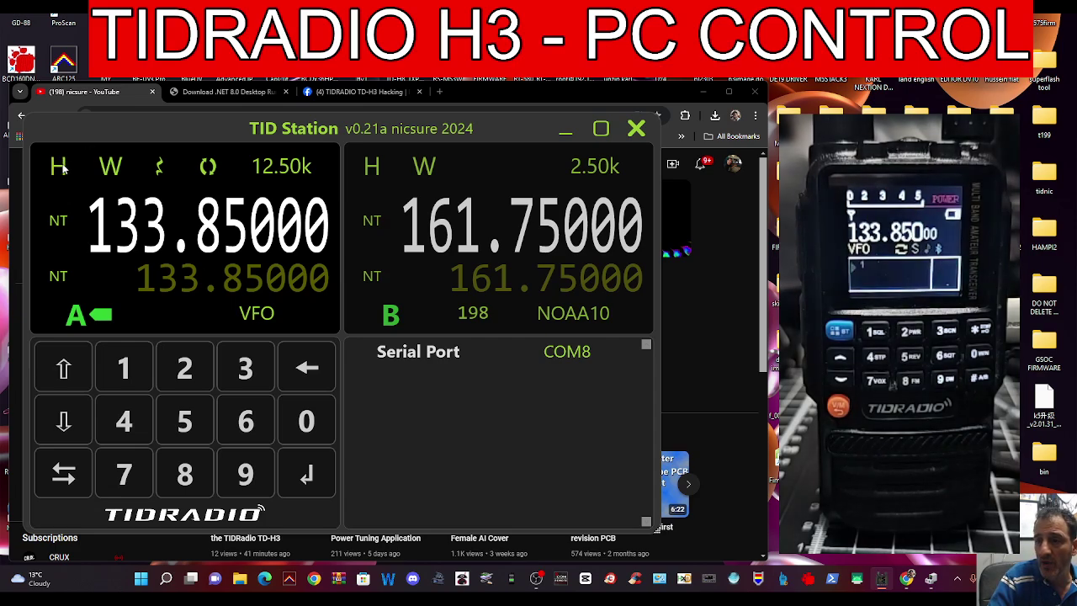
pyautogui.click(109, 168)
pyautogui.click(109, 169)
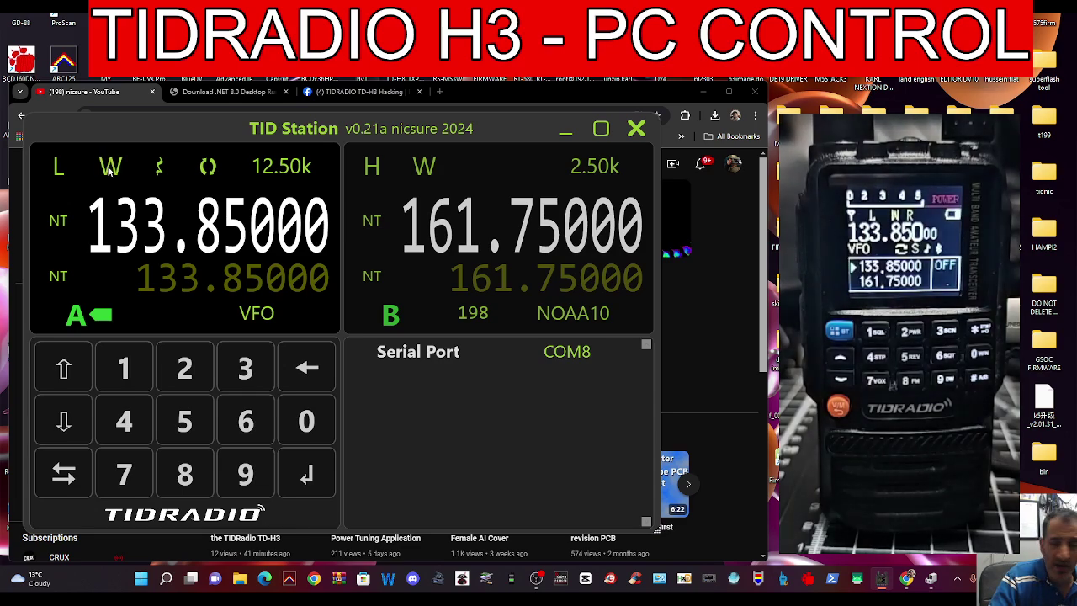
# Cycle side A's note-symbol setting through its options and back to the original wave symbol.
pyautogui.click(160, 168)
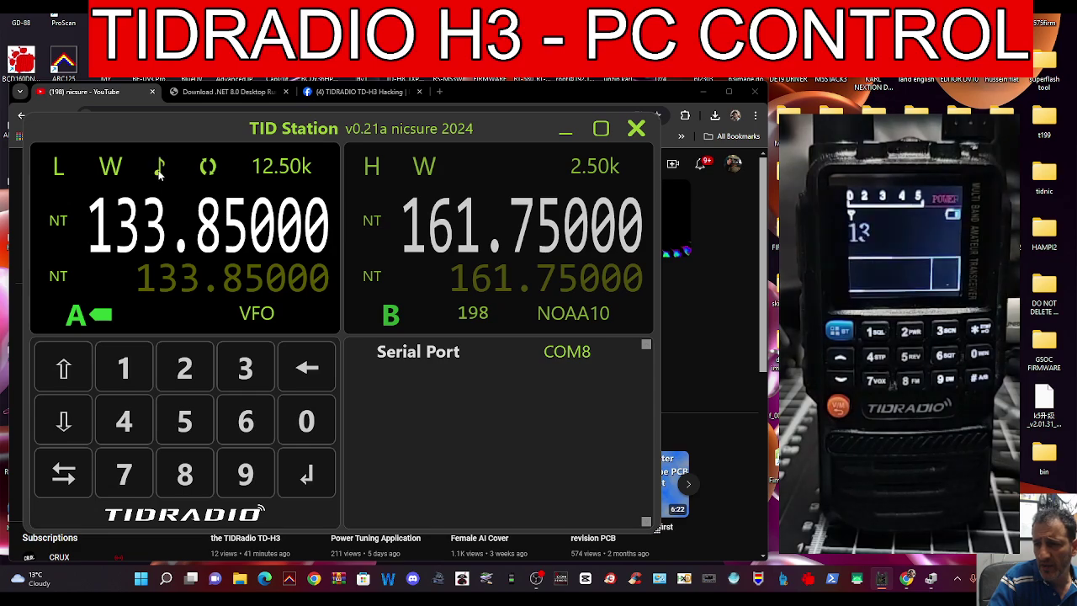
pyautogui.click(160, 168)
pyautogui.click(160, 168)
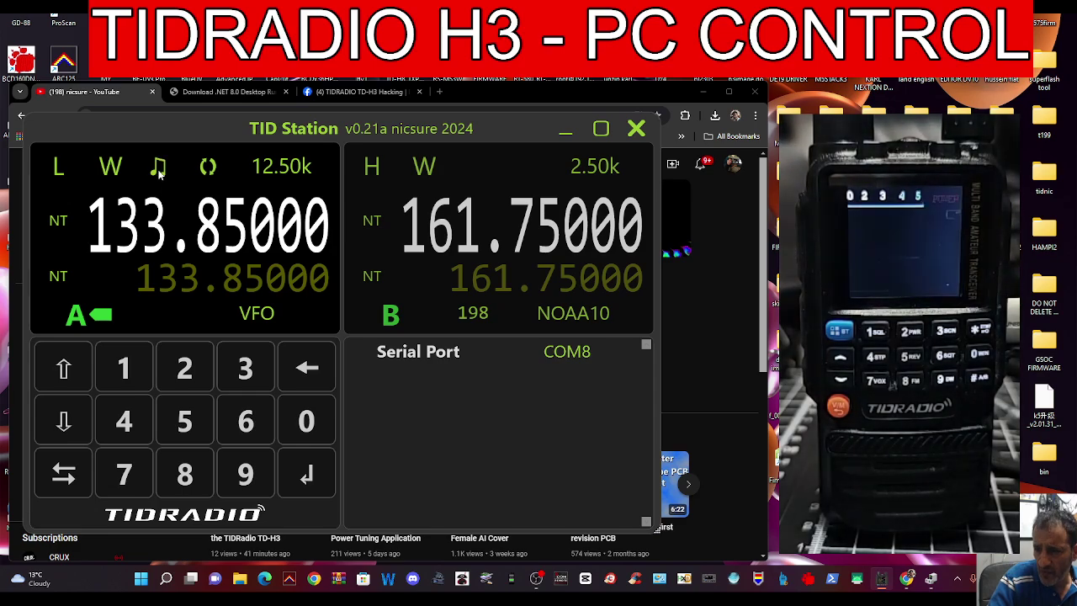
pyautogui.click(159, 168)
pyautogui.click(160, 167)
# Toggle the watch-mode setting between the circular arrows and the down triangle, leaving it on the triangle.
pyautogui.click(208, 168)
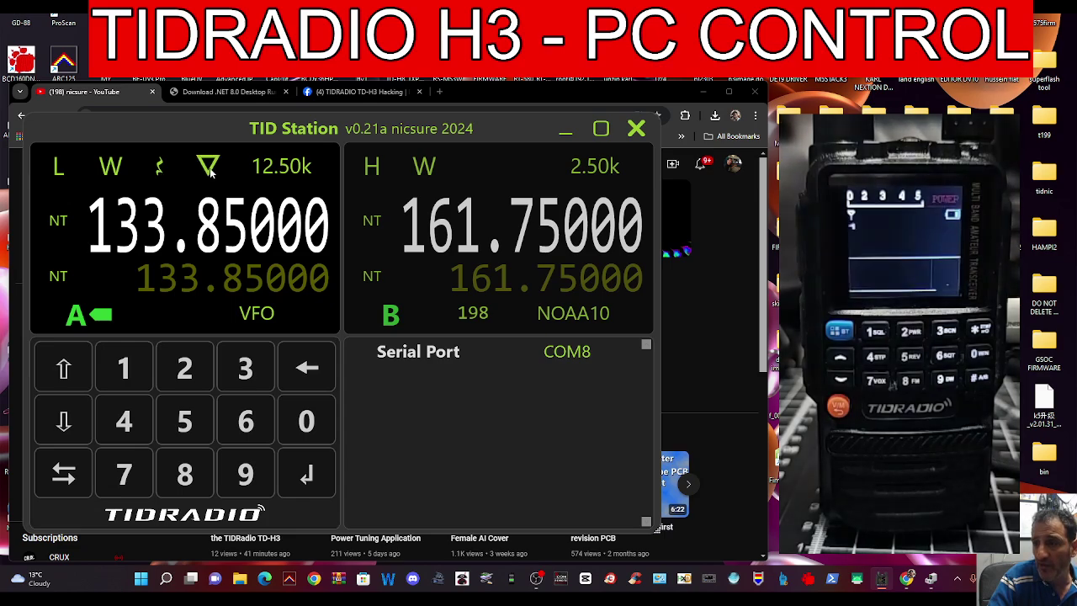
pyautogui.click(209, 168)
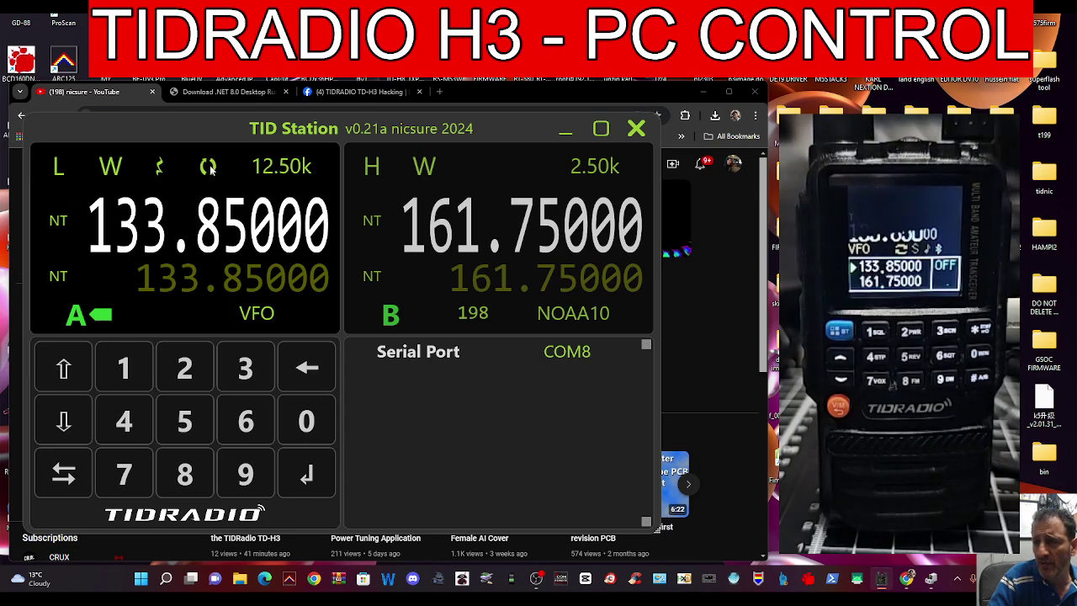
pyautogui.click(208, 167)
pyautogui.click(208, 167)
pyautogui.click(209, 168)
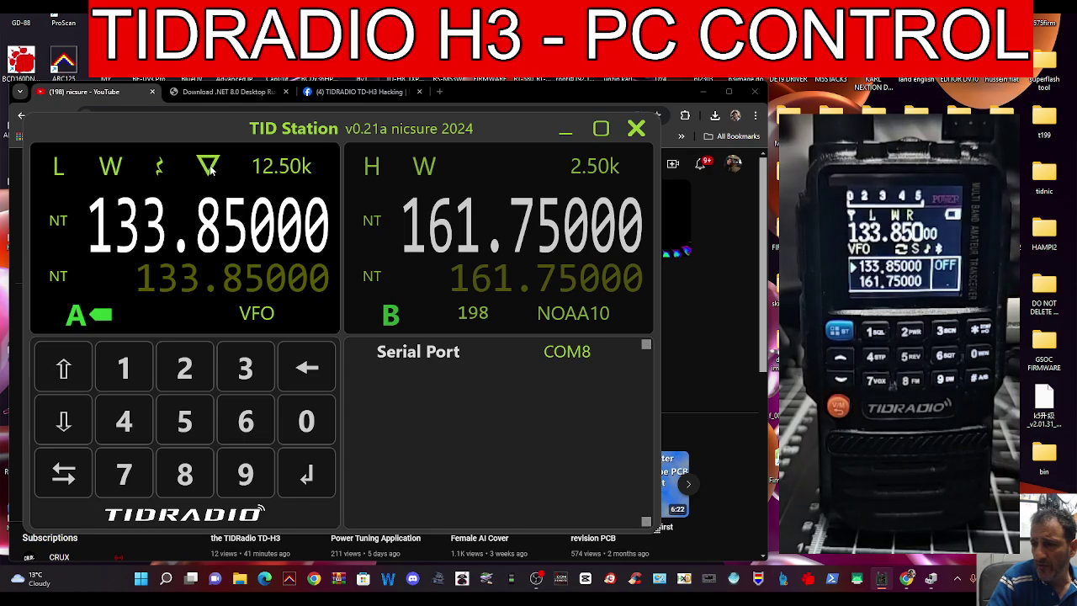
# Cycle side A's tuning step to 50.00k, and view the TID Station window maximized before restoring its size.
pyautogui.click(283, 168)
pyautogui.click(283, 167)
pyautogui.click(283, 167)
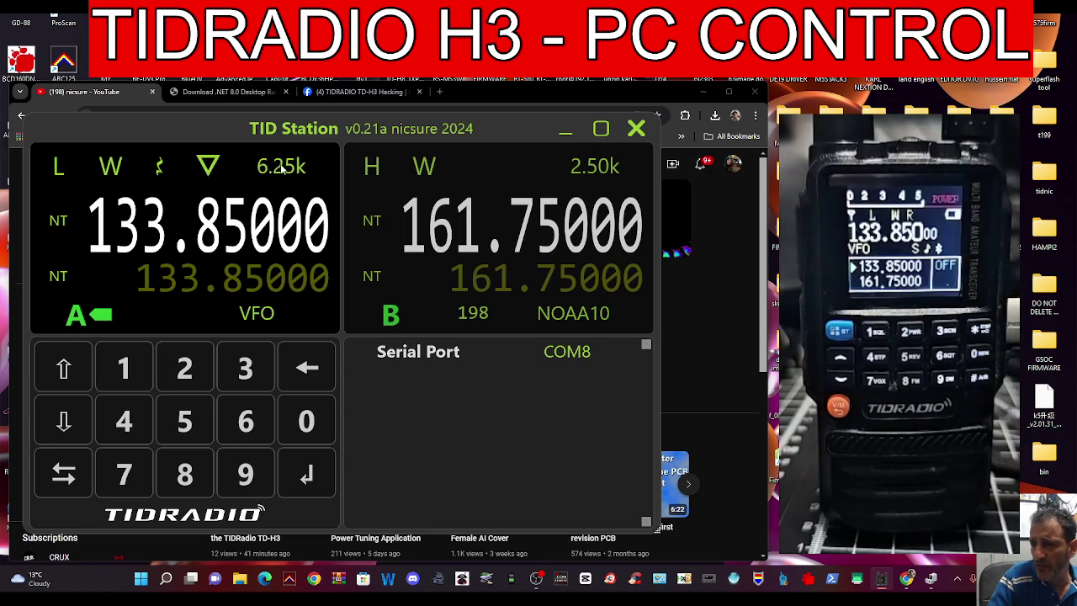
pyautogui.click(283, 168)
pyautogui.click(283, 168)
pyautogui.click(281, 167)
pyautogui.click(281, 167)
pyautogui.click(281, 167)
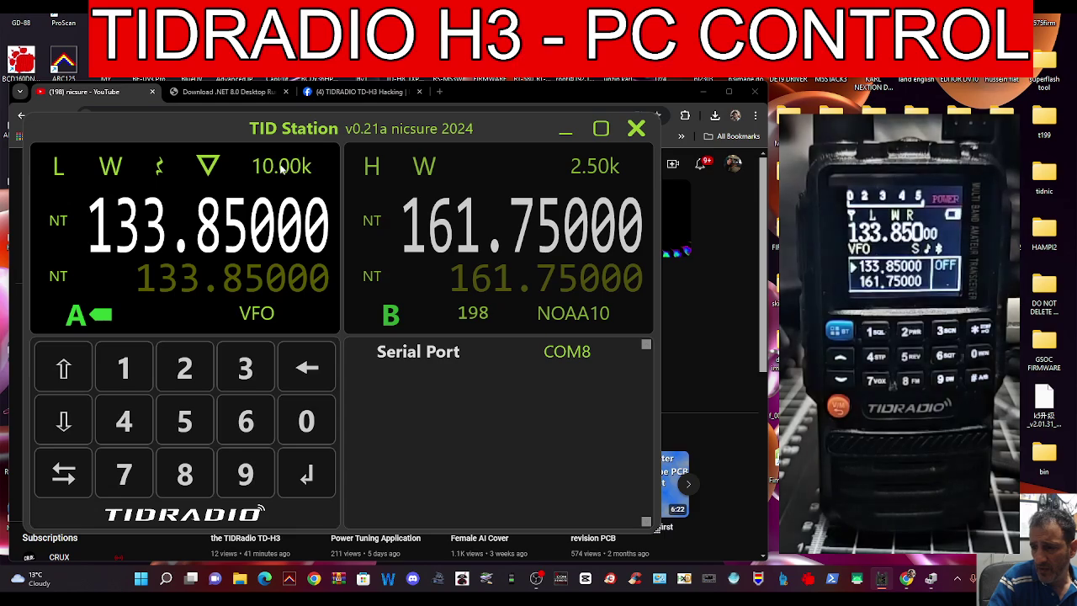
pyautogui.click(281, 168)
pyautogui.click(281, 168)
pyautogui.click(278, 168)
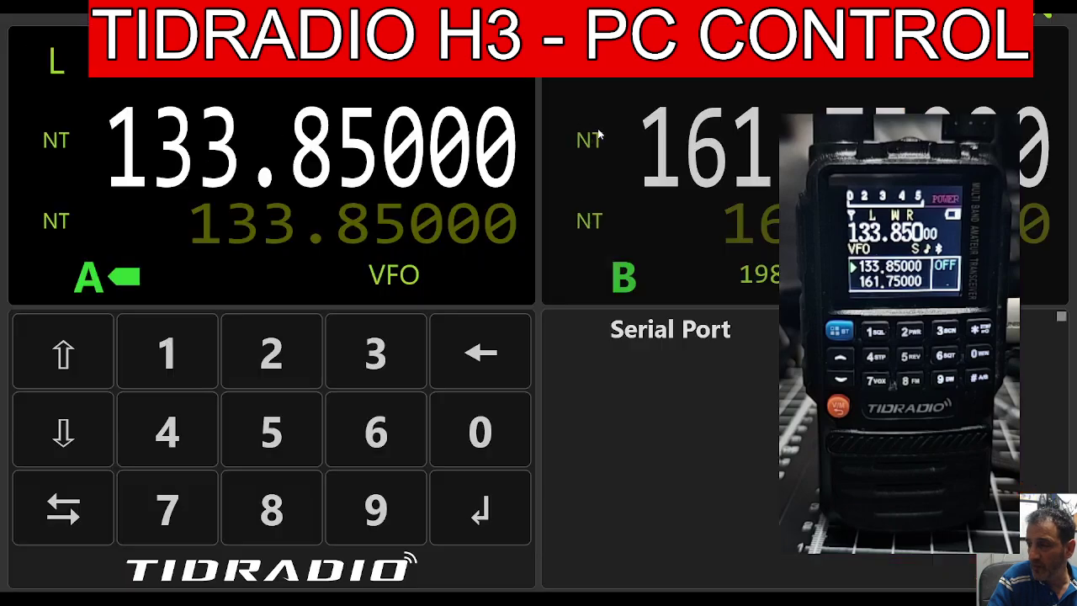
pyautogui.click(601, 131)
pyautogui.press('super+Down')
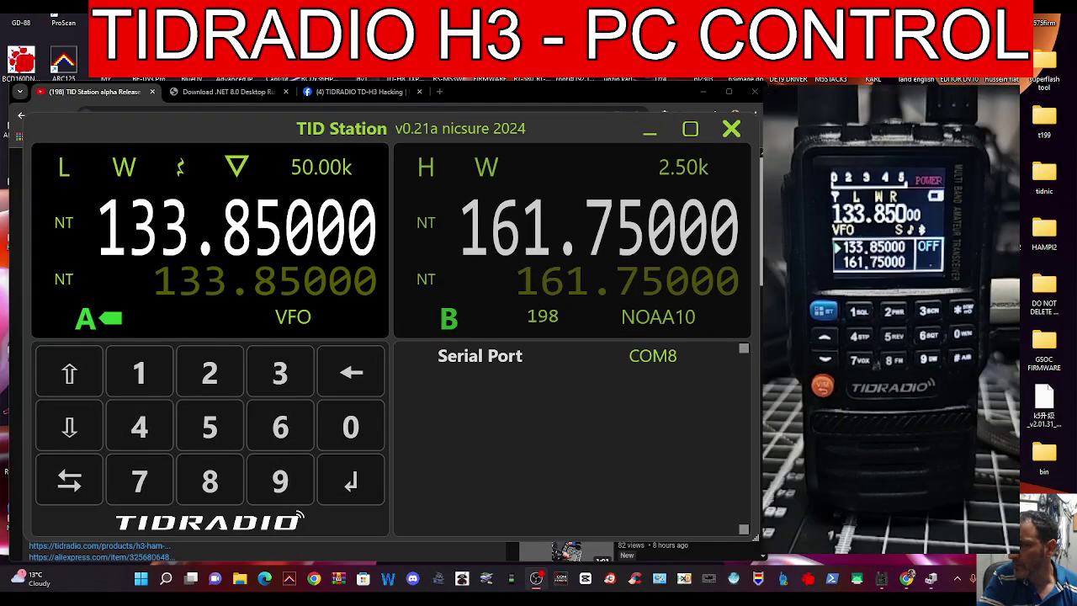
# Switch side A's frequency entry to the transmit line and set the transmit frequency to 434.55000.
pyautogui.click(73, 485)
pyautogui.click(73, 485)
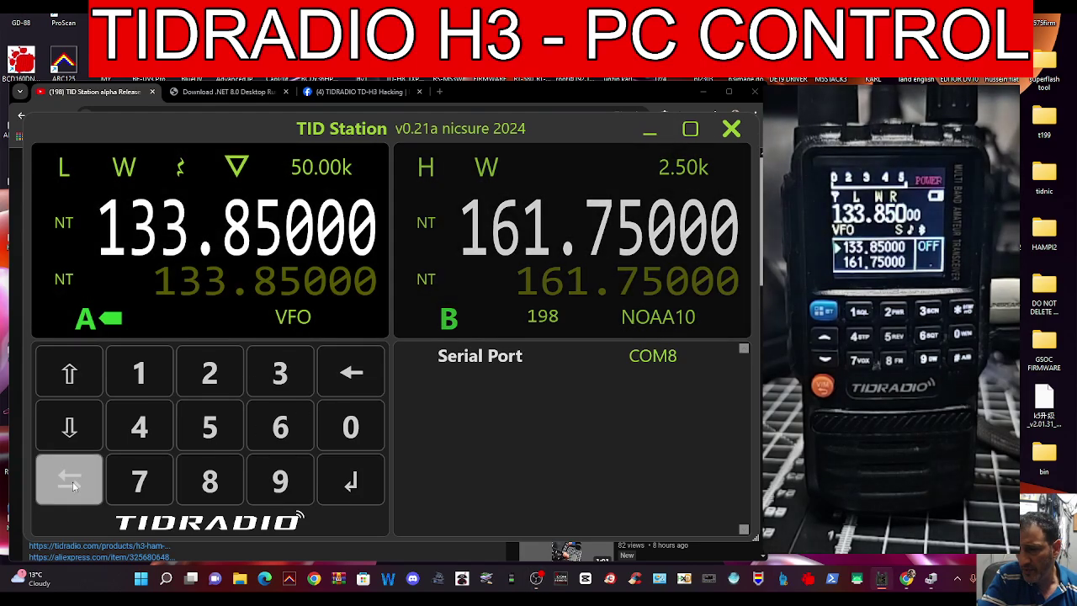
pyautogui.click(73, 484)
pyautogui.click(72, 485)
pyautogui.click(72, 485)
pyautogui.click(72, 485)
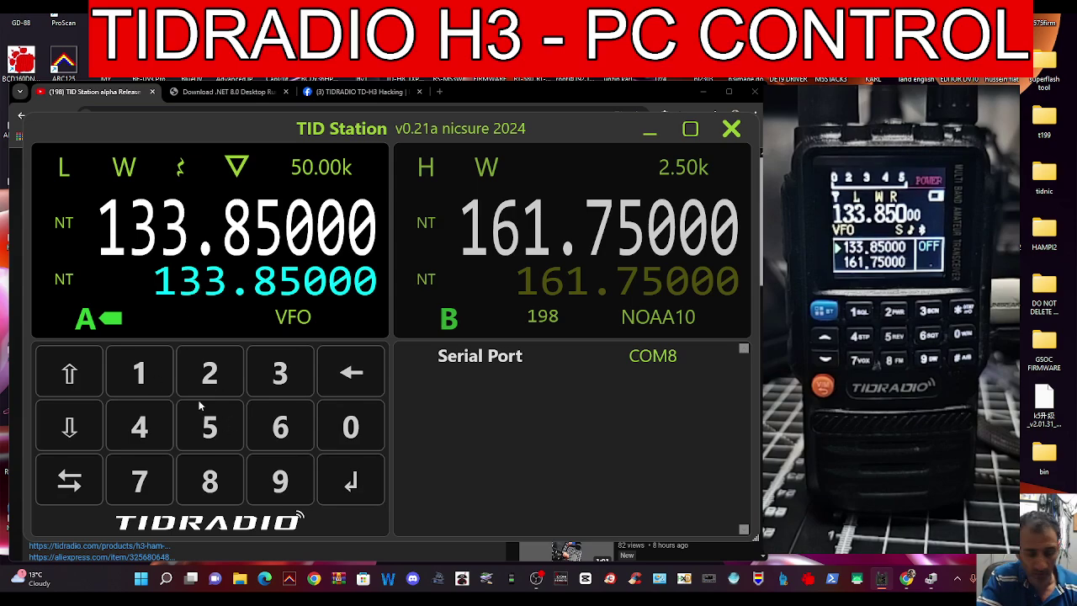
pyautogui.write('43')
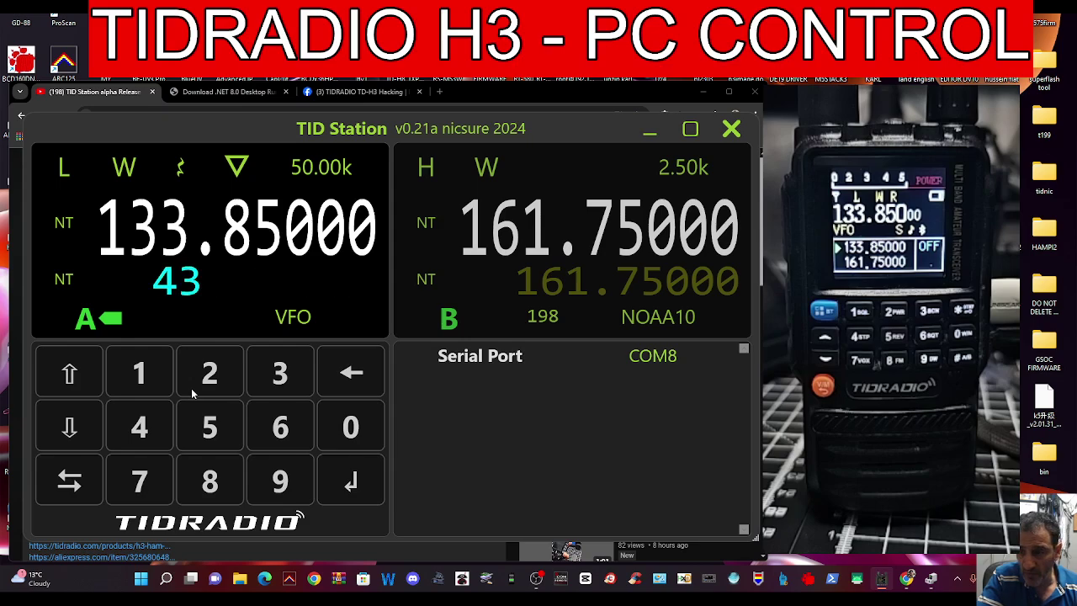
pyautogui.write('4.')
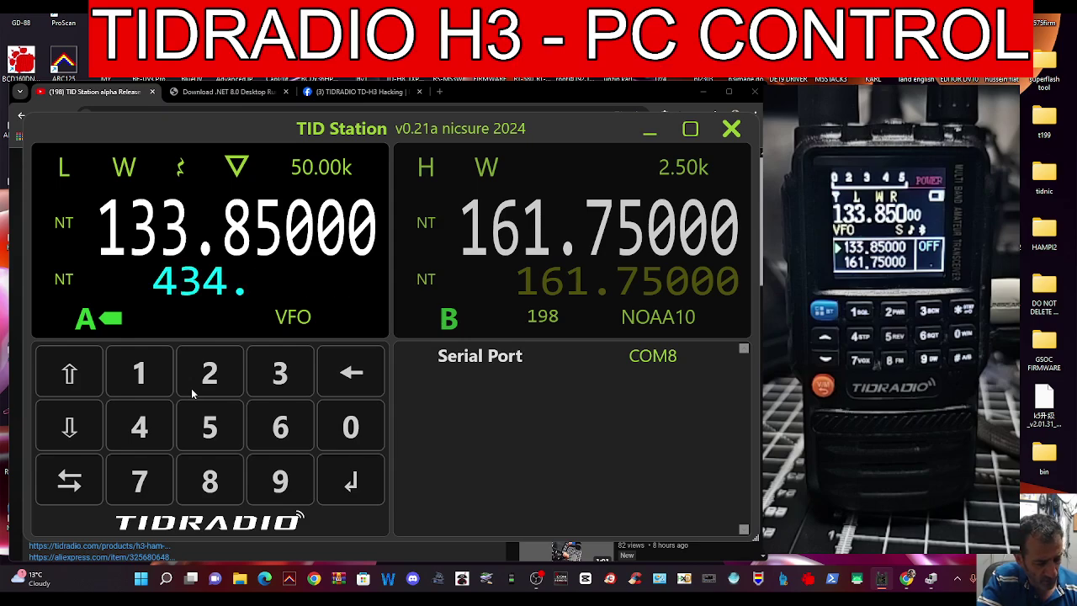
pyautogui.write('55000')
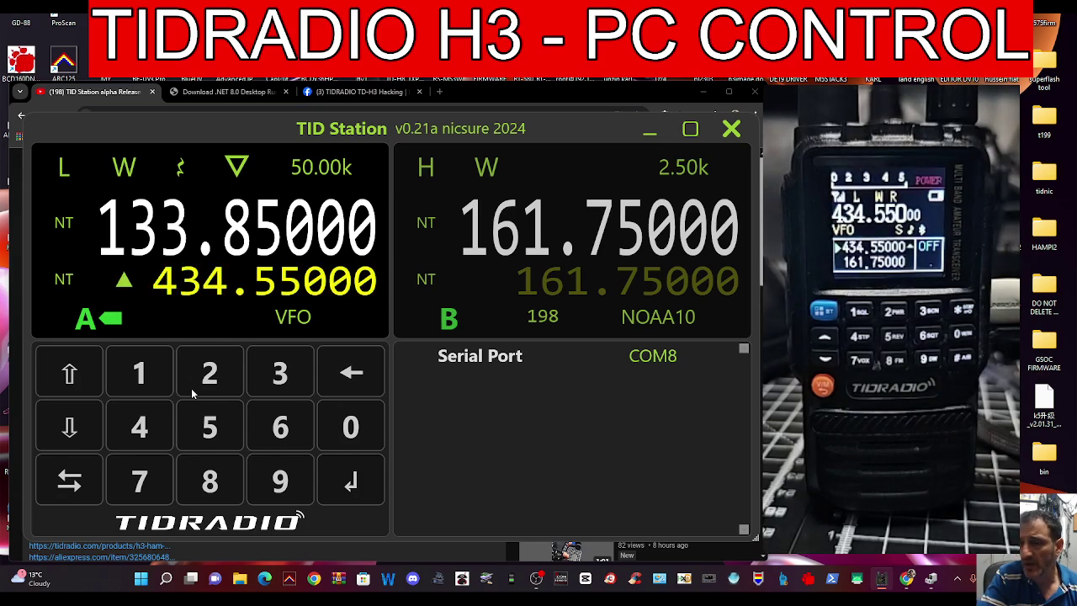
# Set side A's tone to CTCSS 77.0, and set the tone on its transmit line to None.
pyautogui.rightClick(63, 228)
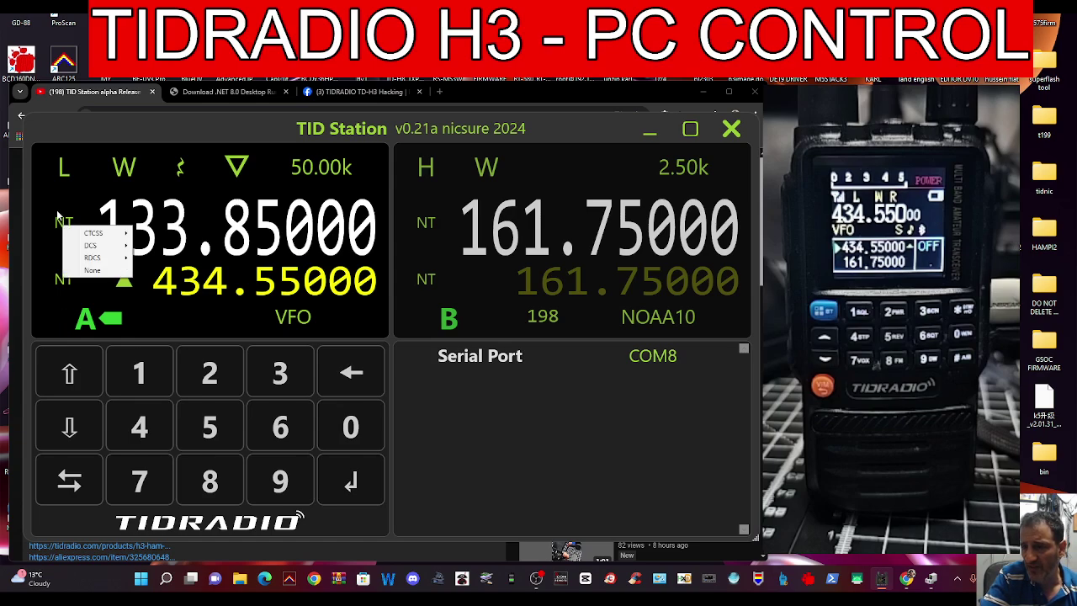
pyautogui.click(59, 211)
pyautogui.rightClick(58, 223)
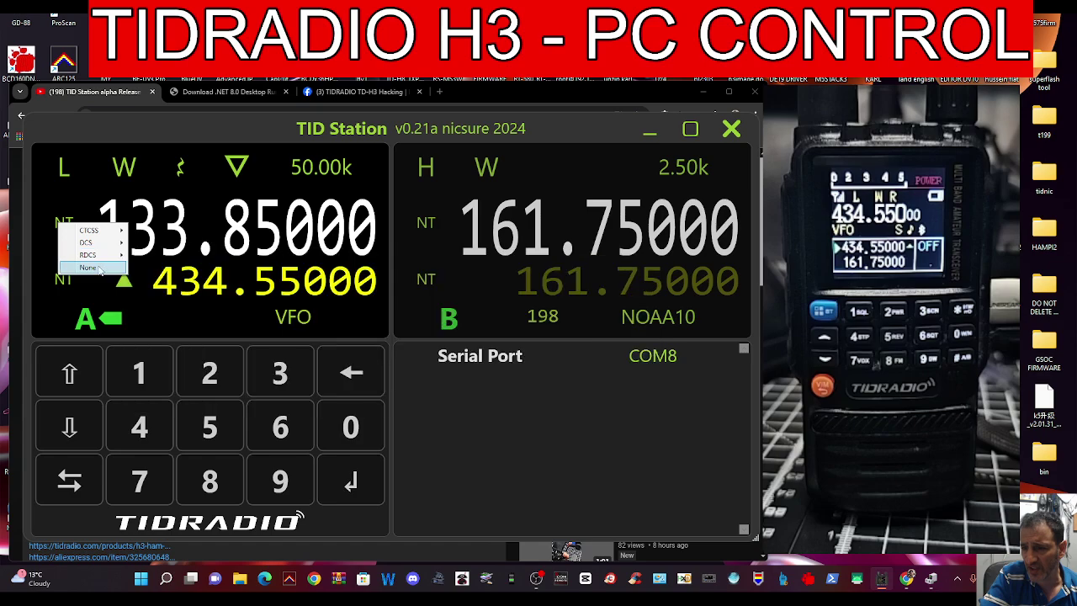
pyautogui.moveTo(96, 231)
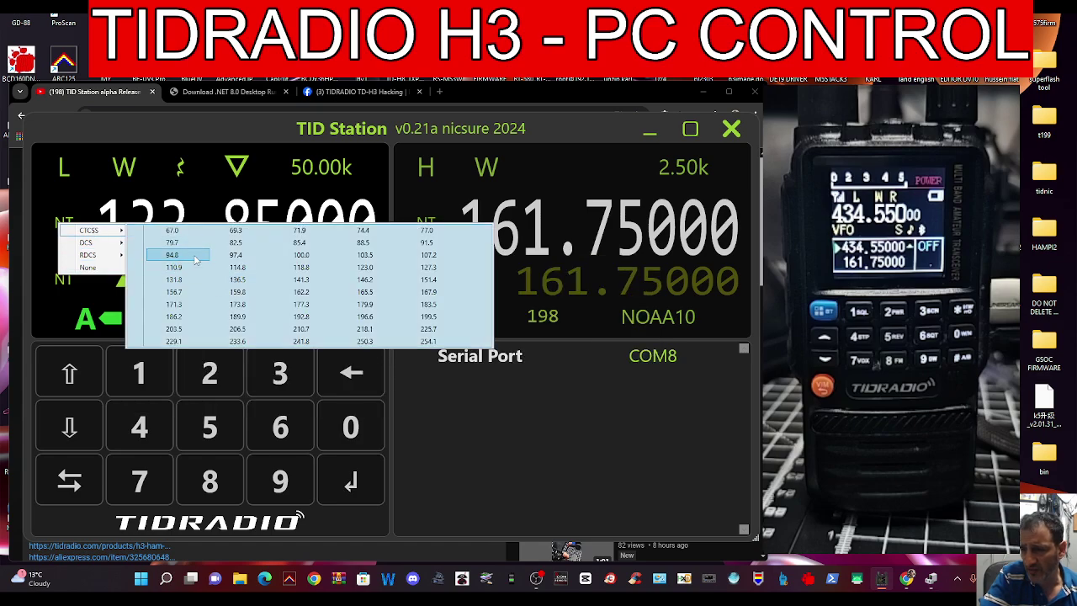
pyautogui.click(429, 232)
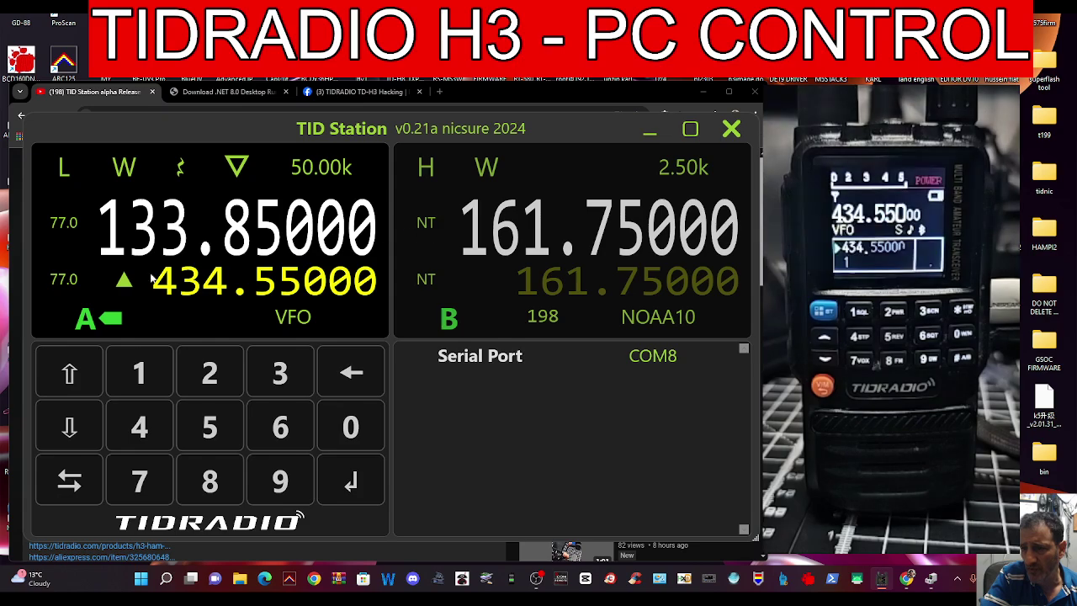
pyautogui.click(71, 284)
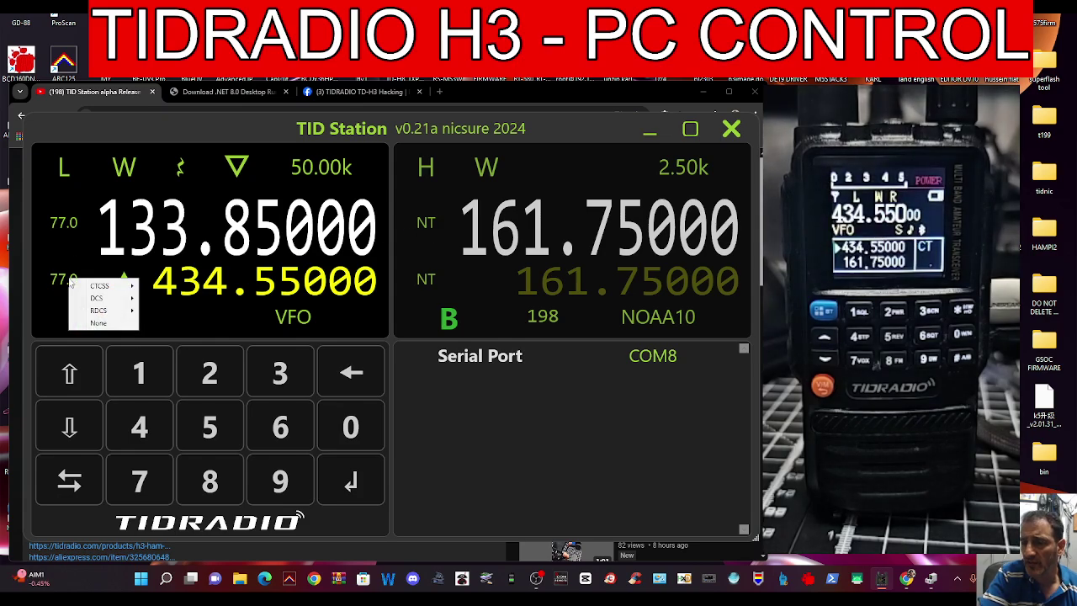
pyautogui.click(81, 310)
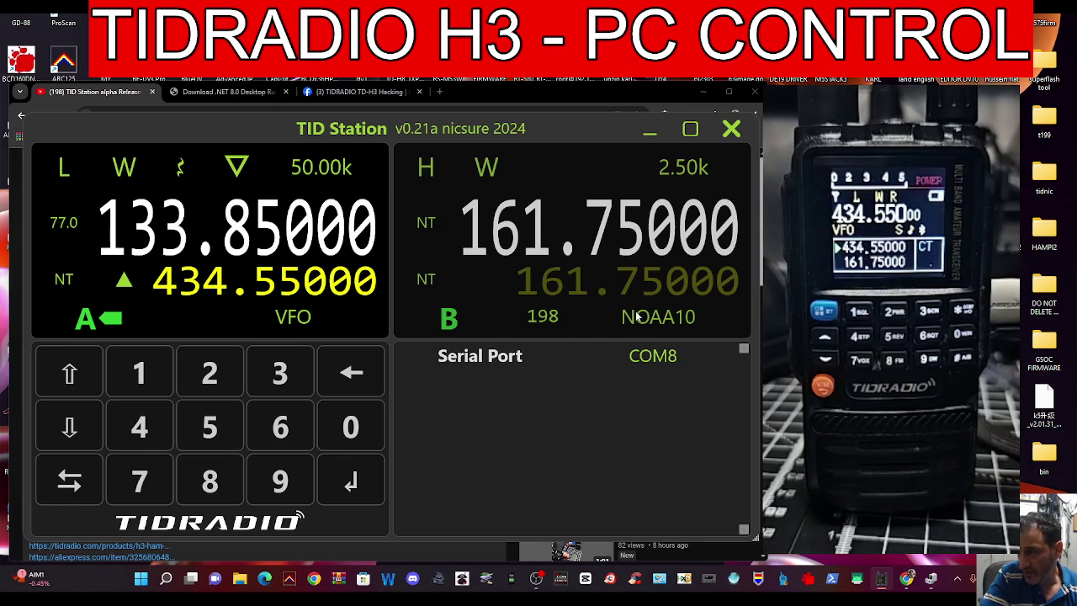
# Toggle side A from VFO to channel mode and back to VFO.
pyautogui.click(289, 318)
pyautogui.click(288, 318)
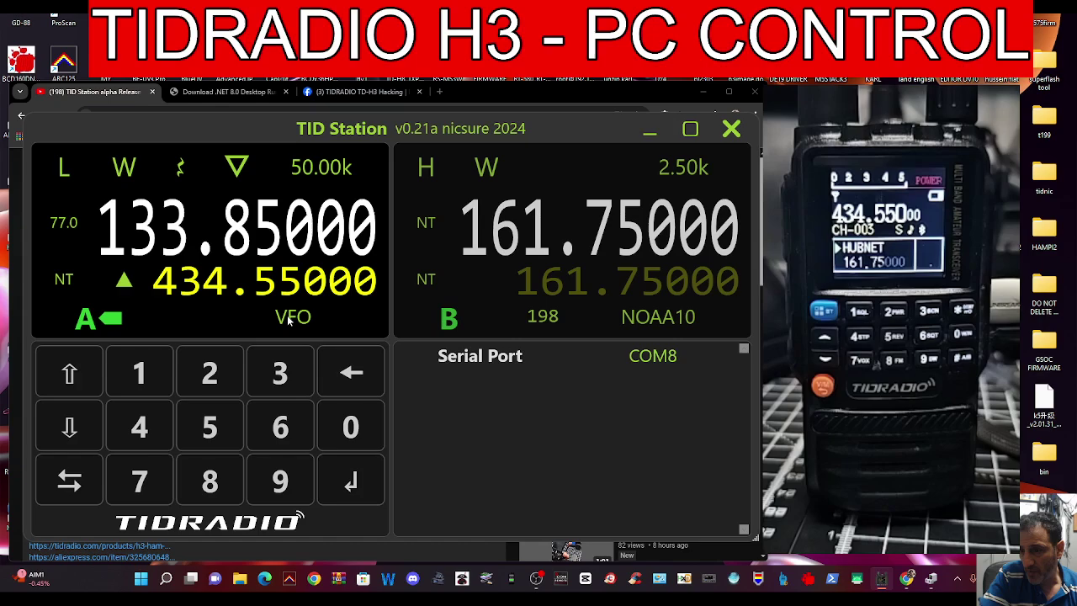
pyautogui.click(289, 316)
pyautogui.click(289, 316)
# Make side B active and change it from channel mode to VFO.
pyautogui.click(60, 496)
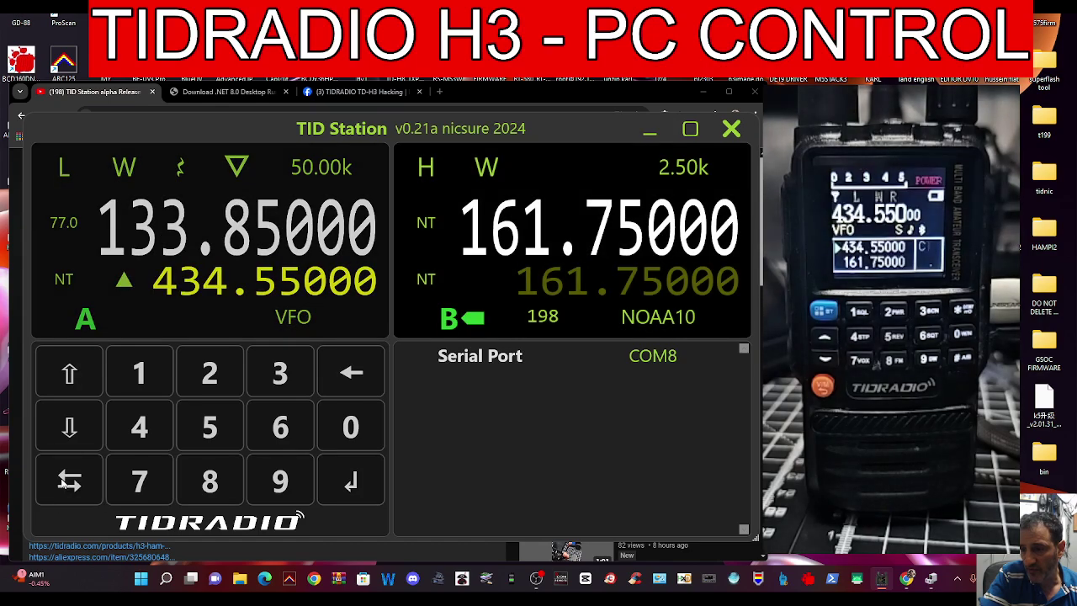
pyautogui.click(665, 320)
pyautogui.click(666, 320)
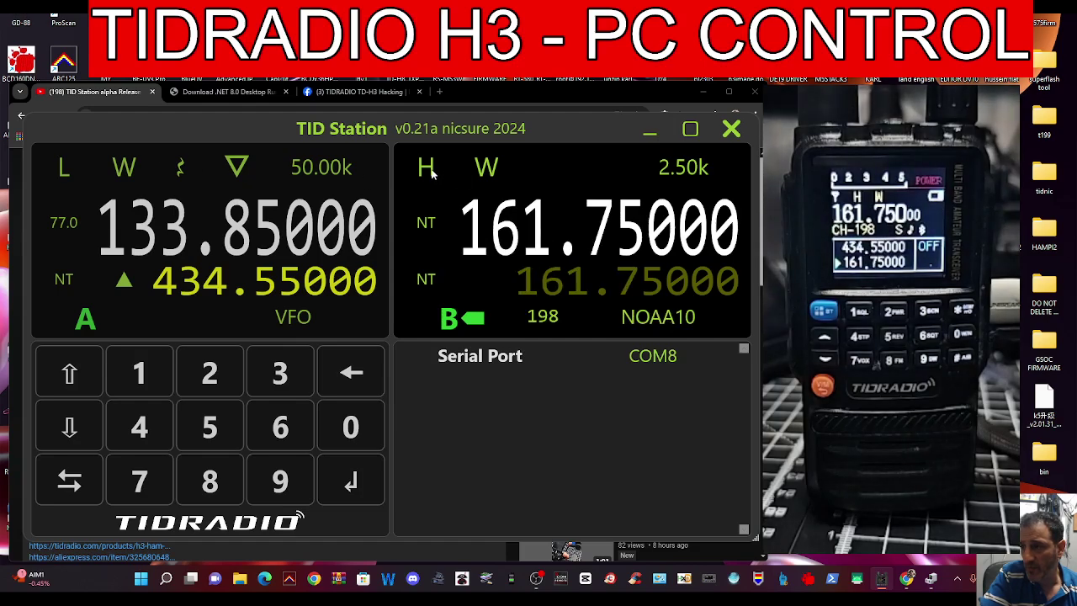
pyautogui.click(665, 322)
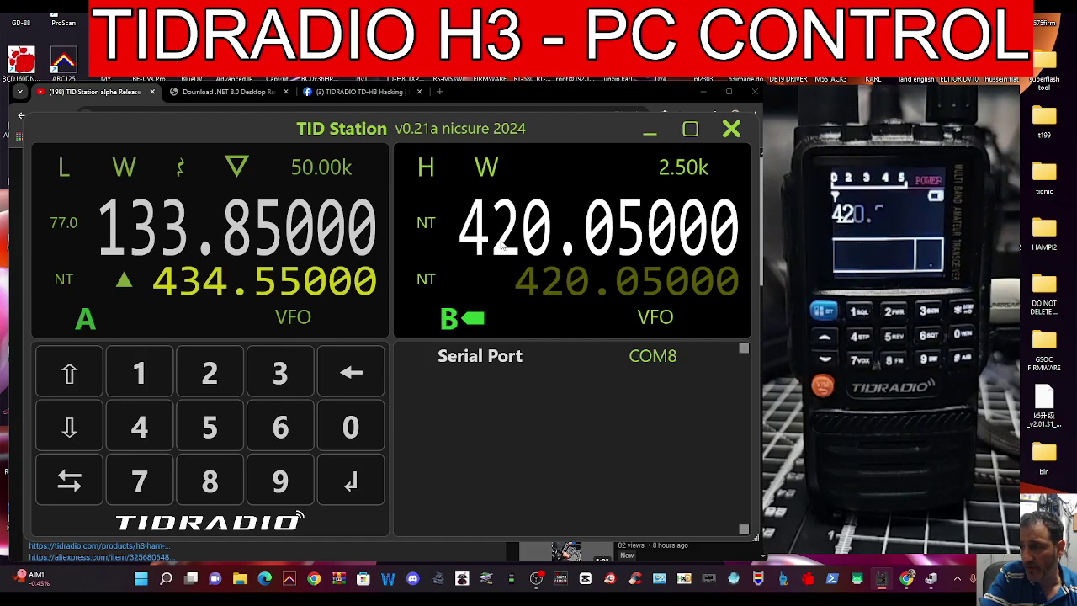
# Set side B's power to L and its bandwidth to N.
pyautogui.click(421, 170)
pyautogui.click(489, 170)
pyautogui.click(492, 172)
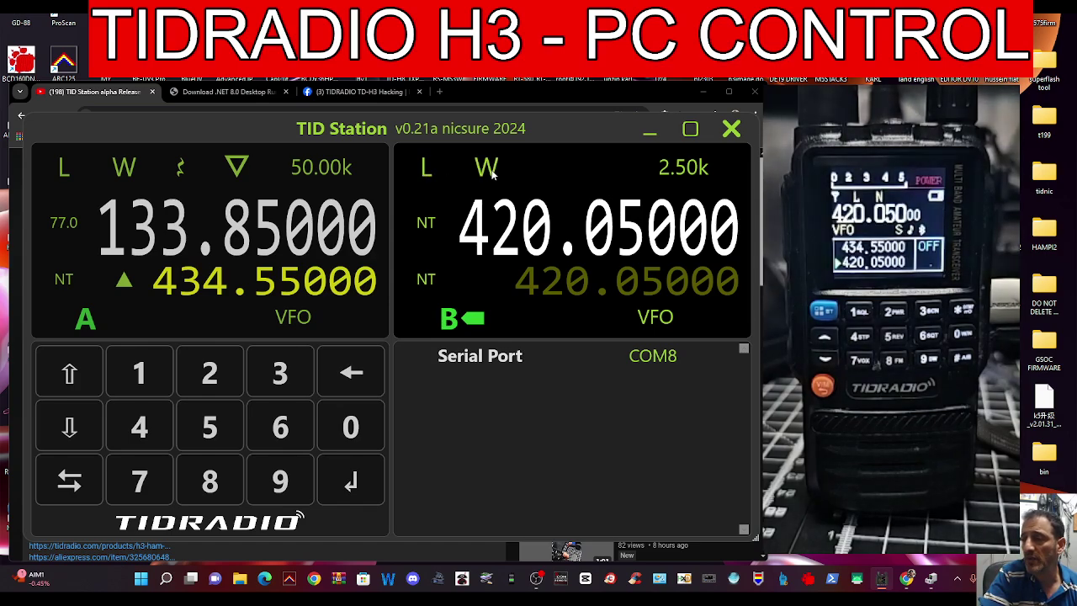
pyautogui.click(493, 172)
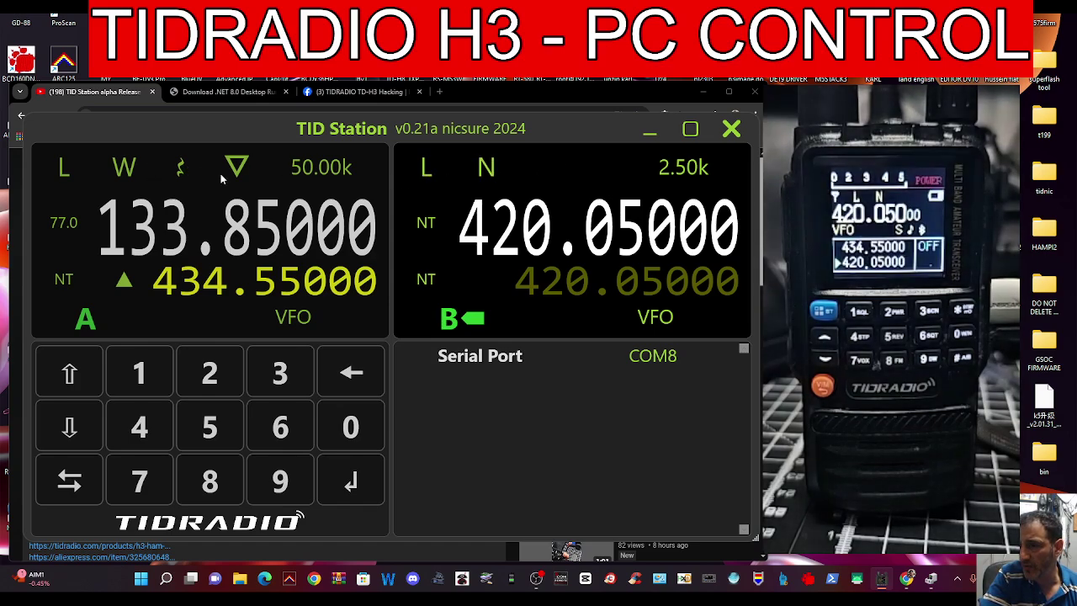
# Return to side A and toggle its watch-mode setting repeatedly, leaving it on the circular arrows.
pyautogui.click(82, 487)
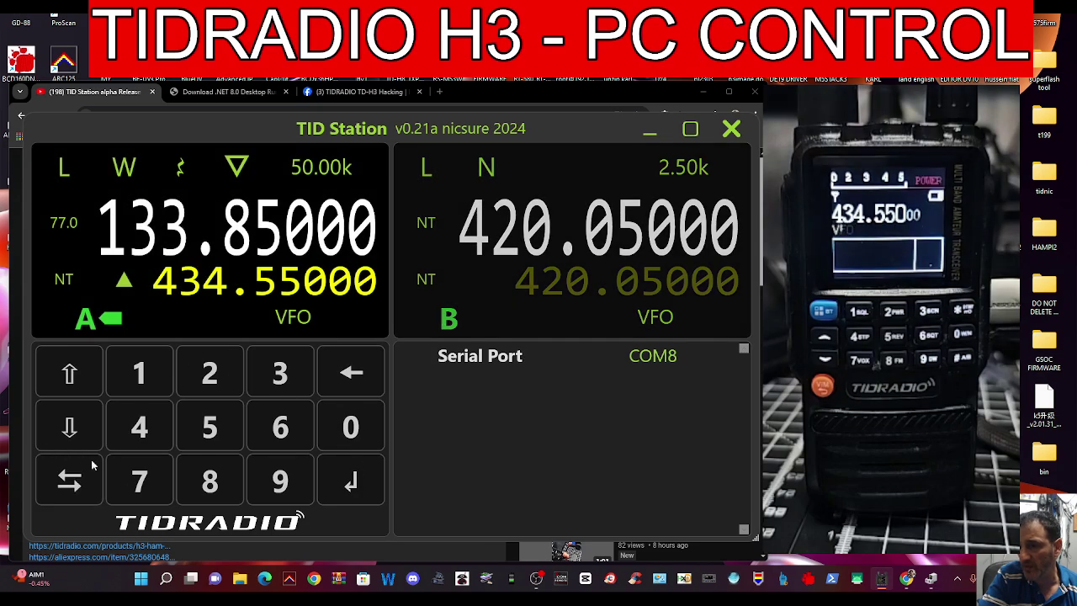
pyautogui.click(179, 170)
pyautogui.click(236, 170)
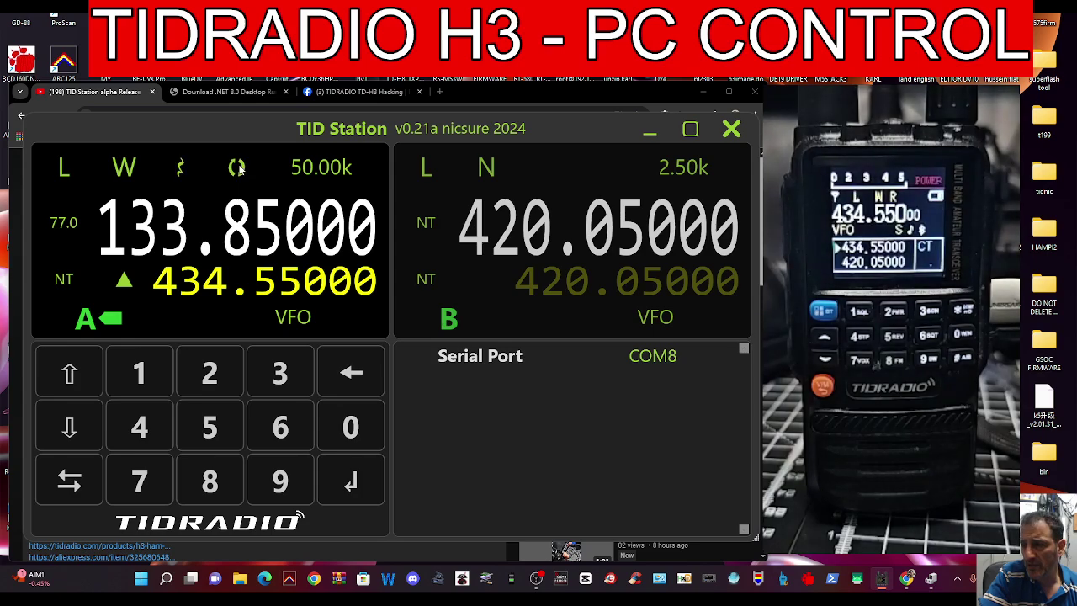
pyautogui.click(237, 170)
pyautogui.click(239, 170)
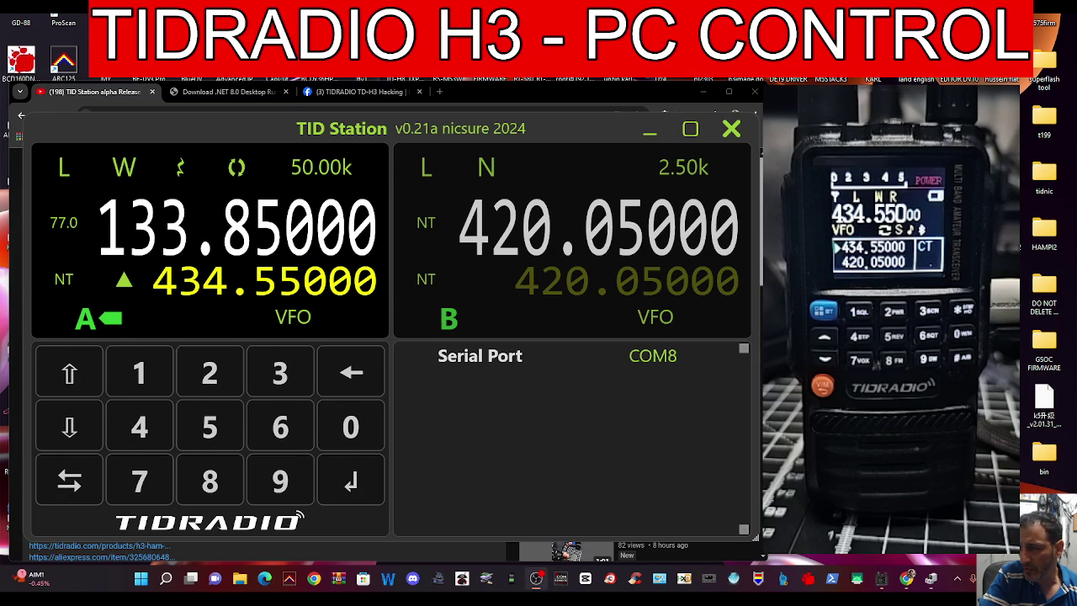
pyautogui.click(236, 170)
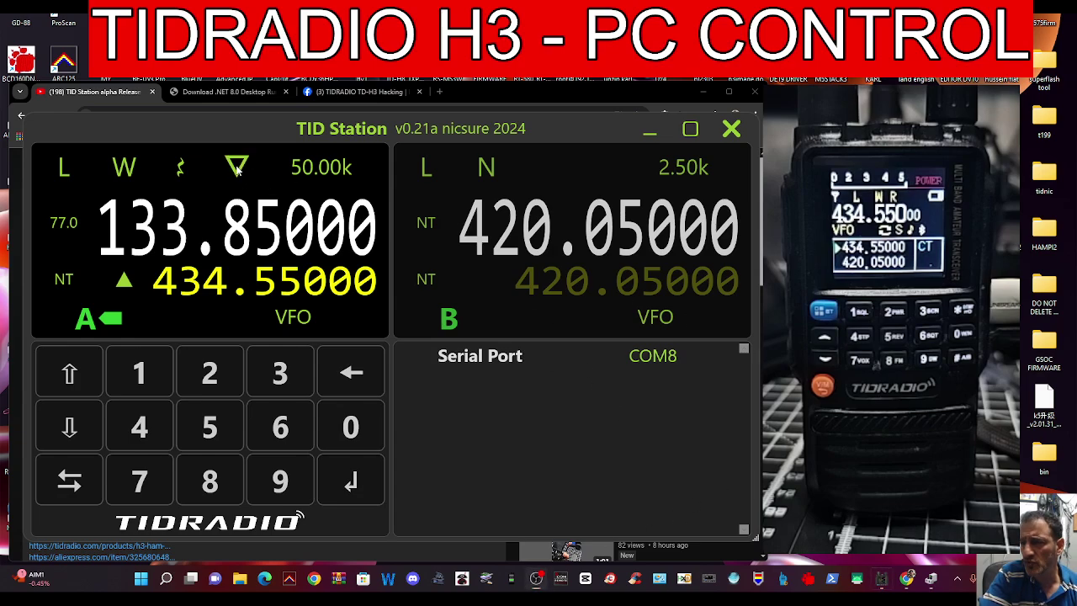
pyautogui.click(238, 170)
pyautogui.click(238, 170)
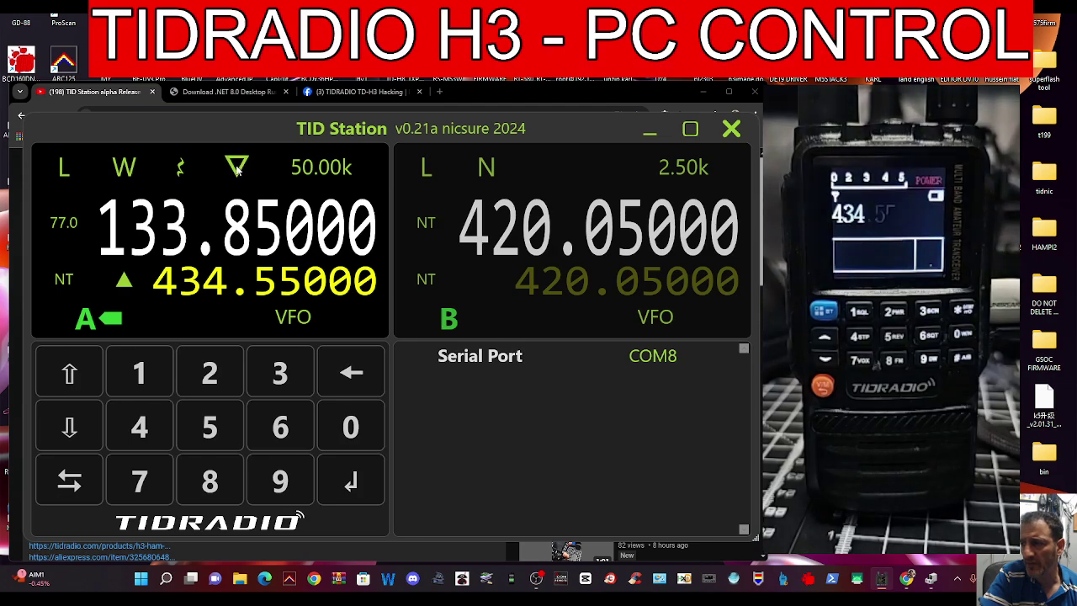
pyautogui.click(238, 169)
pyautogui.click(238, 170)
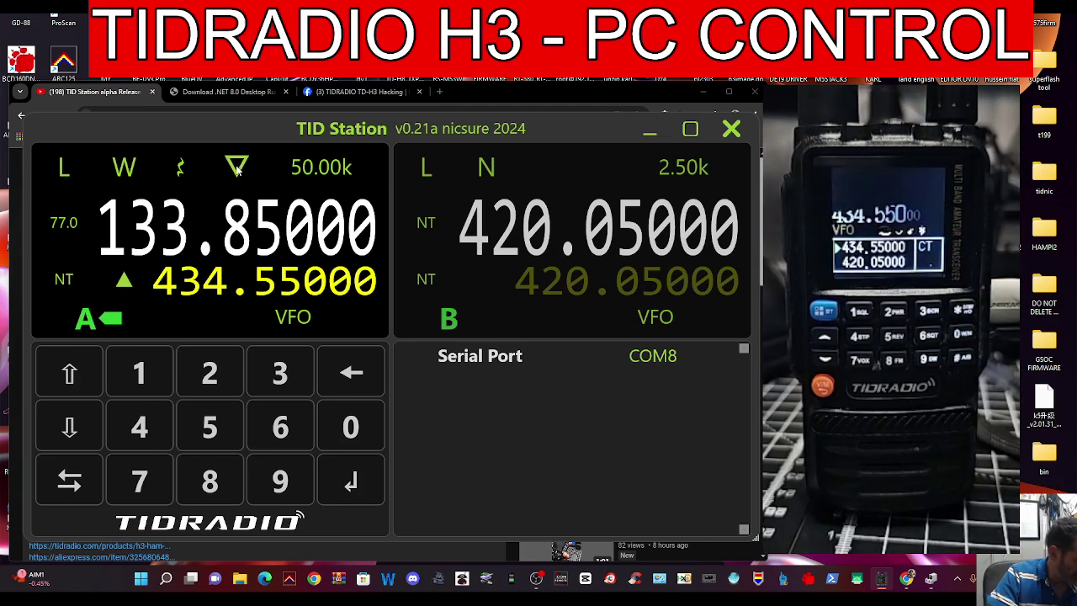
pyautogui.click(238, 170)
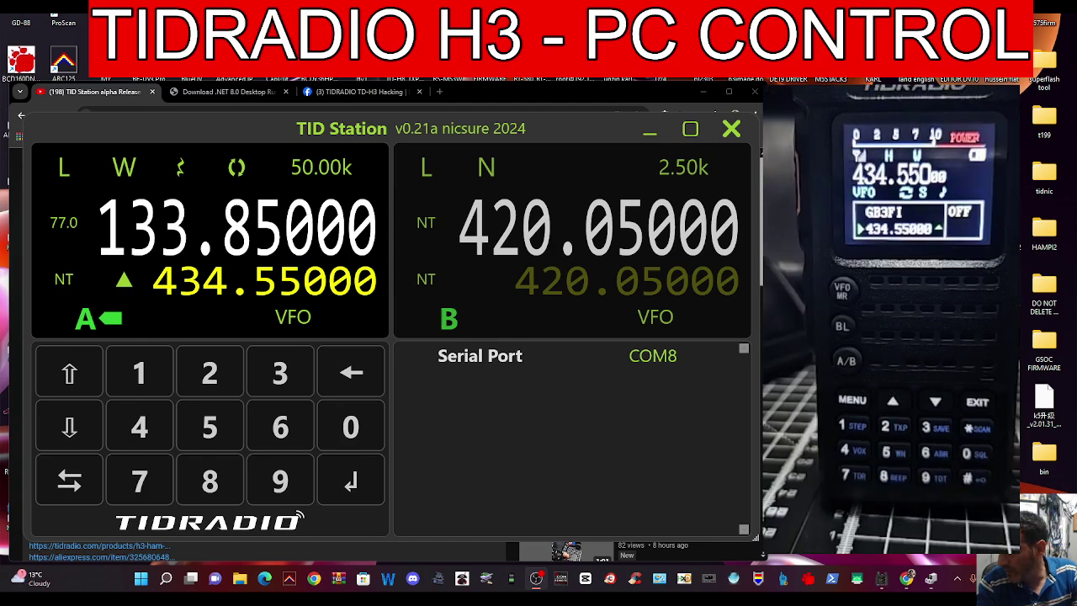
# Open Device Manager, examine the devices under Ports (COM & LPT), and minimize it.
pyautogui.rightClick(138, 586)
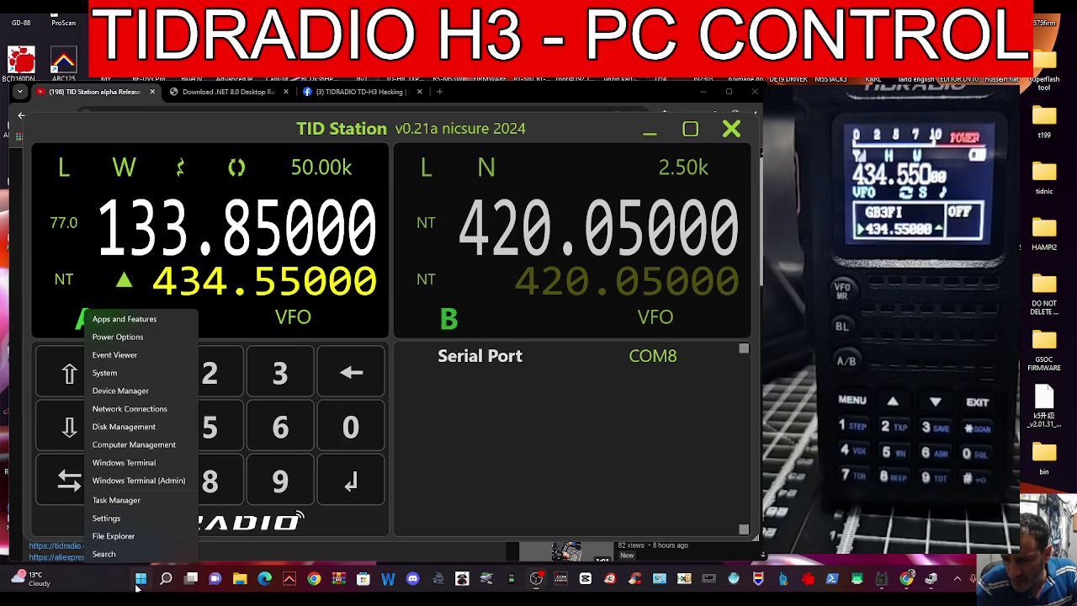
pyautogui.click(128, 338)
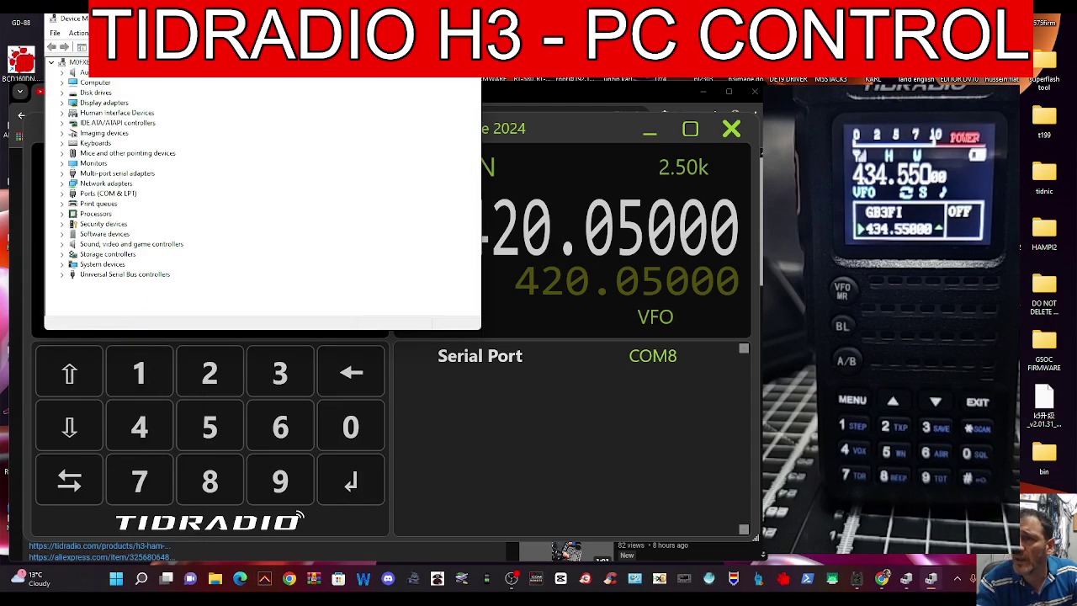
pyautogui.doubleClick(108, 280)
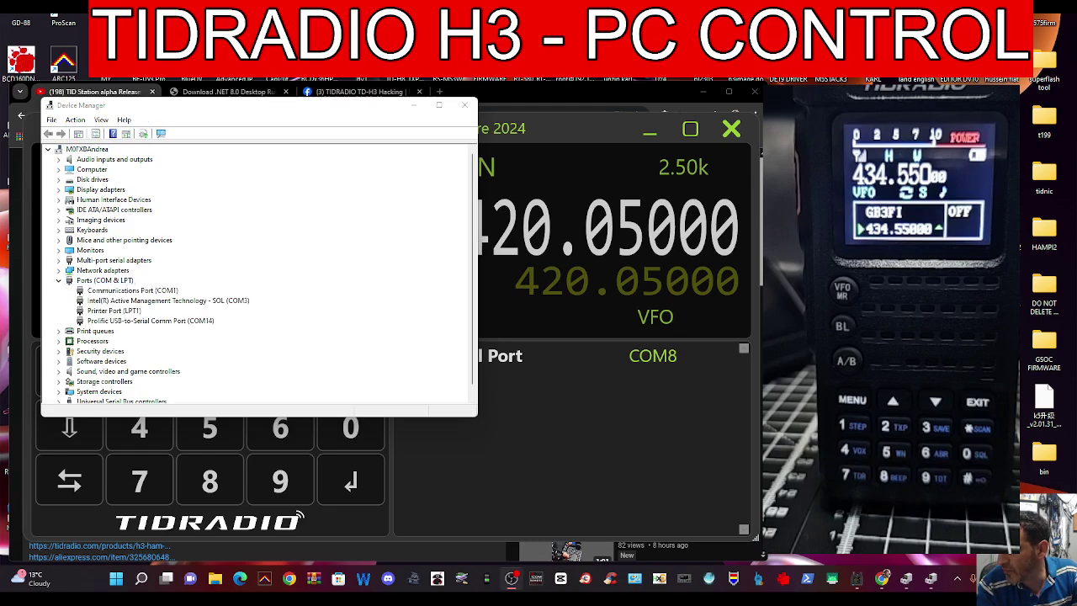
pyautogui.click(414, 106)
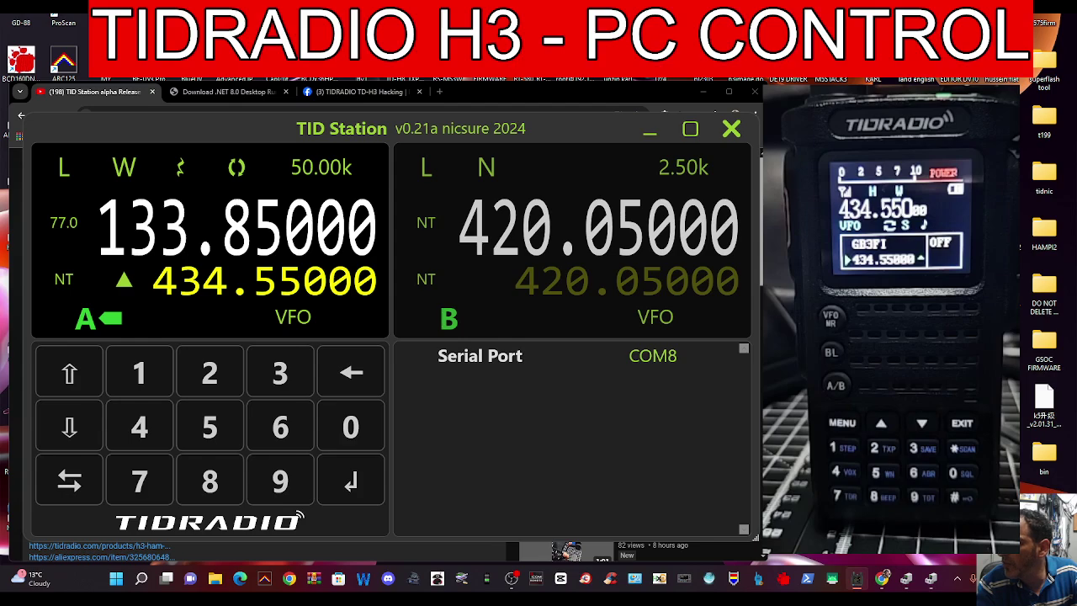
# View the available serial ports, and close and relaunch TID Station to refresh them.
pyautogui.click(672, 360)
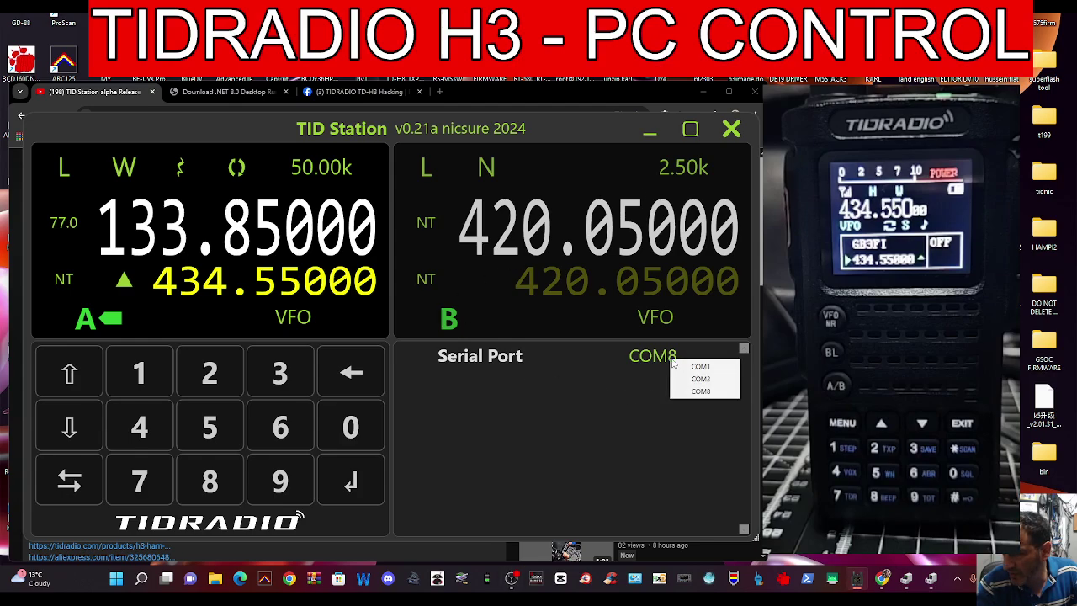
pyautogui.click(731, 129)
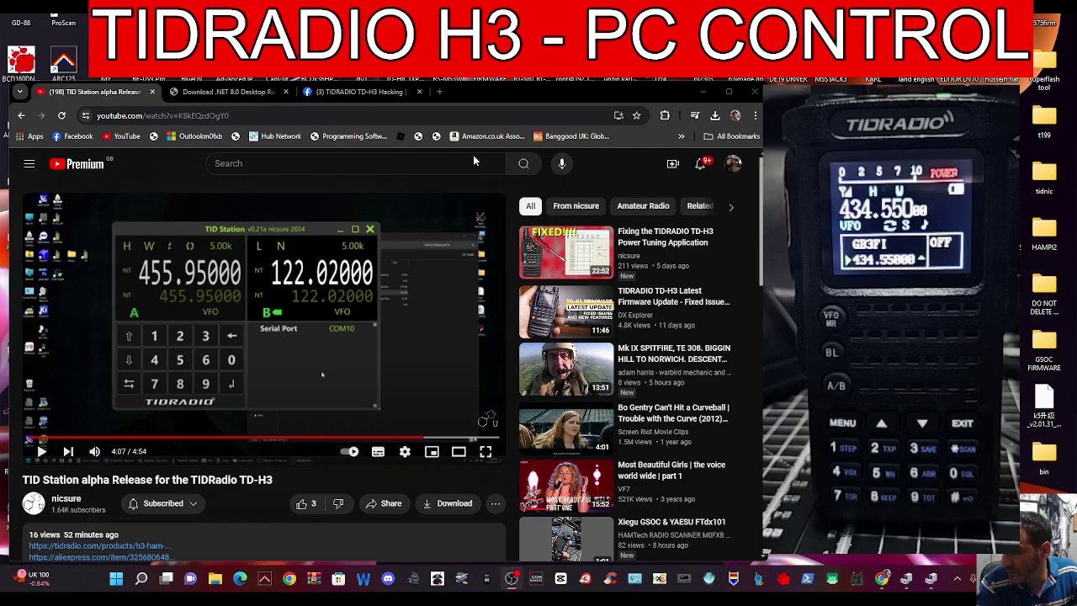
pyautogui.click(856, 579)
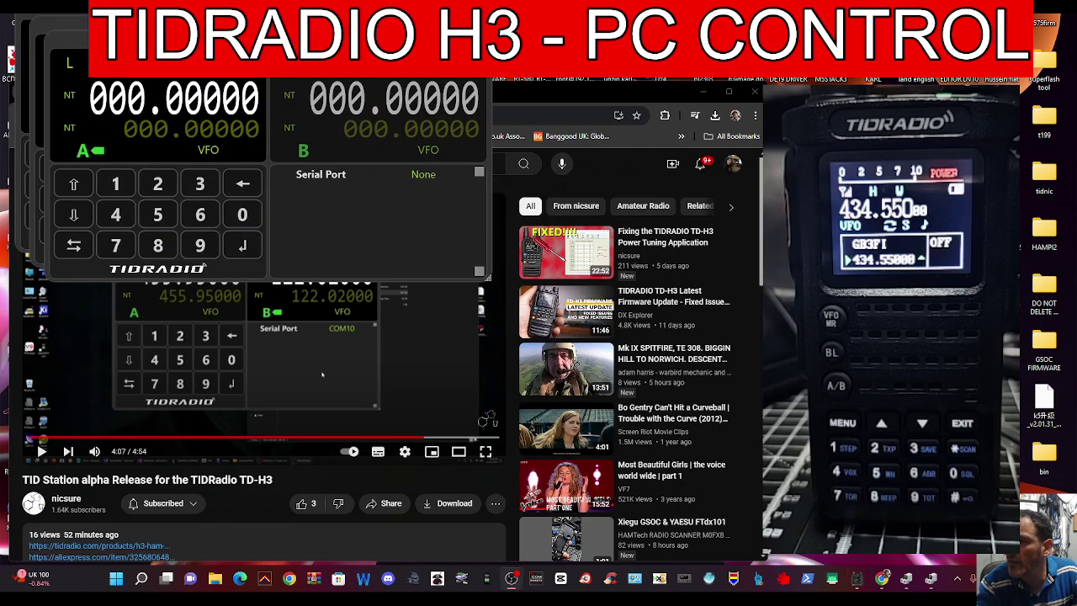
# Close the duplicate TID Station windows, and move and enlarge the remaining one to cover the browser.
pyautogui.moveTo(374, 41); pyautogui.dragTo(363, 142)
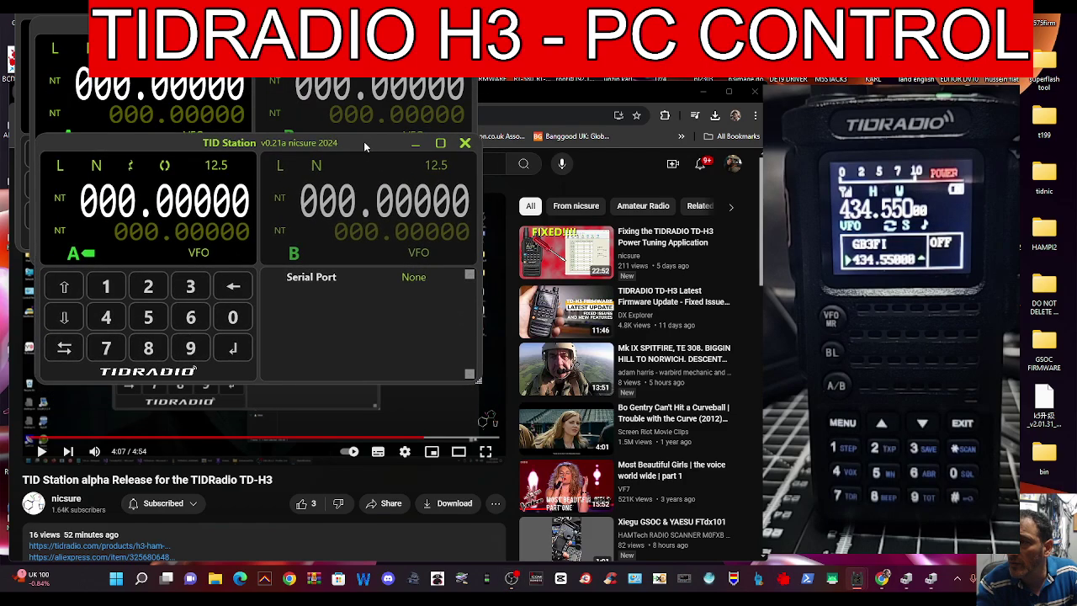
pyautogui.click(467, 146)
pyautogui.moveTo(473, 263); pyautogui.dragTo(459, 249)
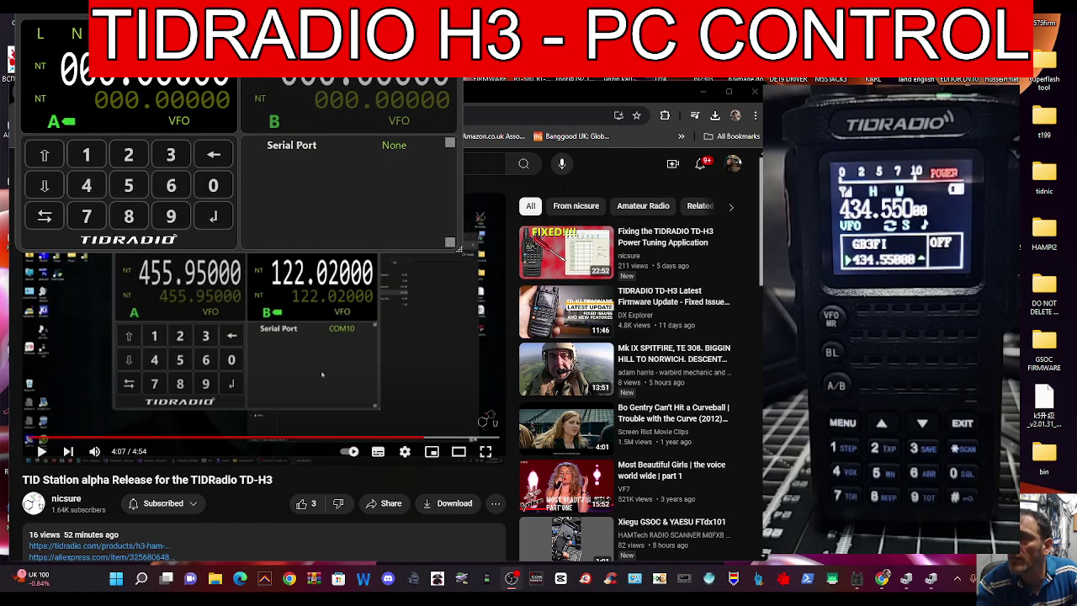
pyautogui.moveTo(378, 12); pyautogui.dragTo(381, 106)
pyautogui.moveTo(462, 344); pyautogui.dragTo(766, 558)
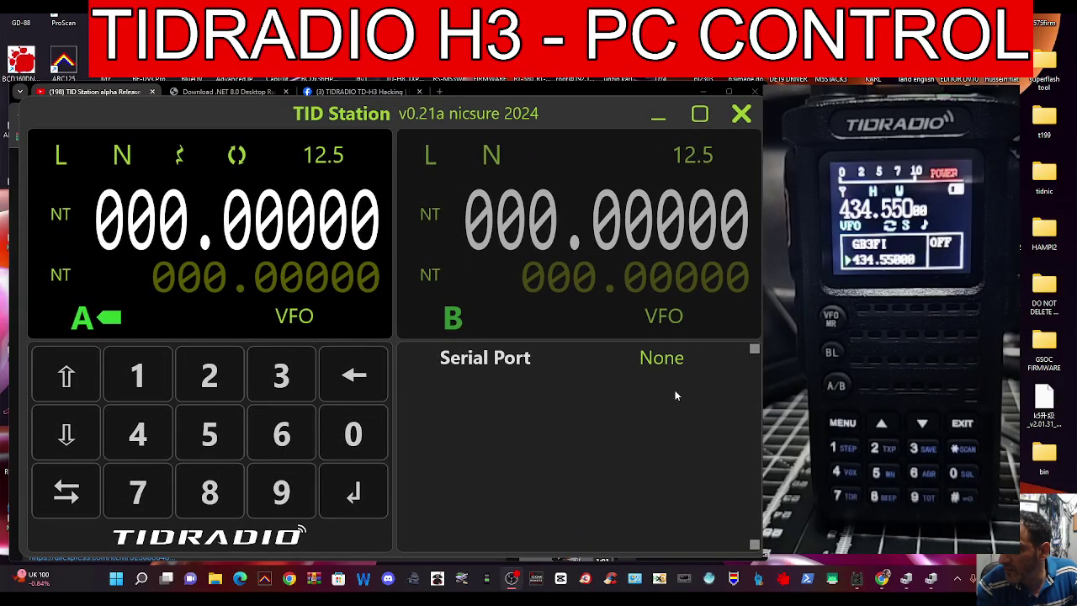
# Set the serial port to COM14 and enter 111.10000 as side A's frequency.
pyautogui.click(661, 362)
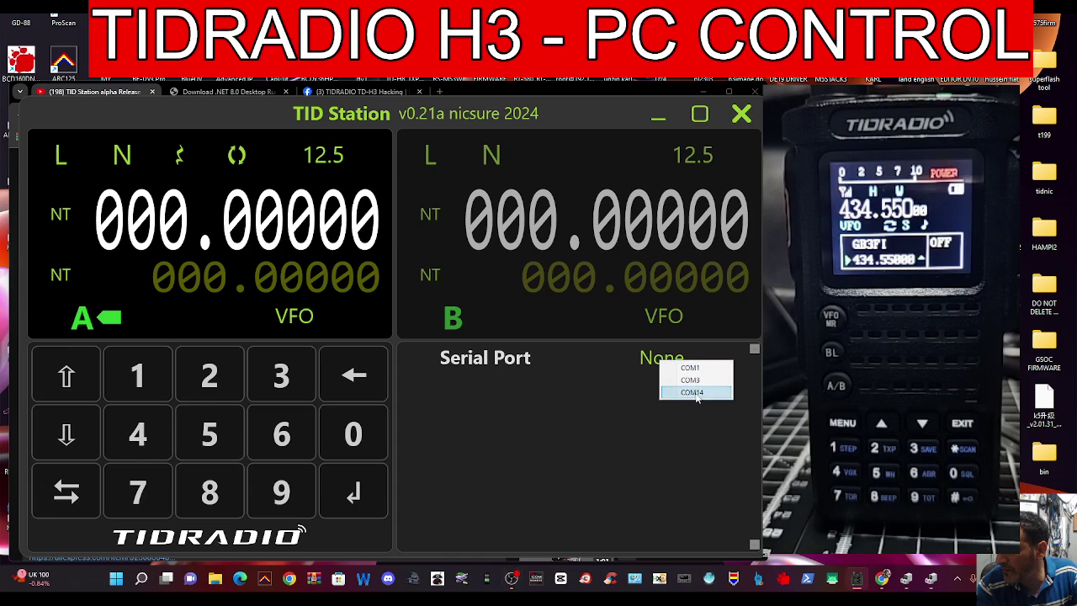
pyautogui.click(697, 393)
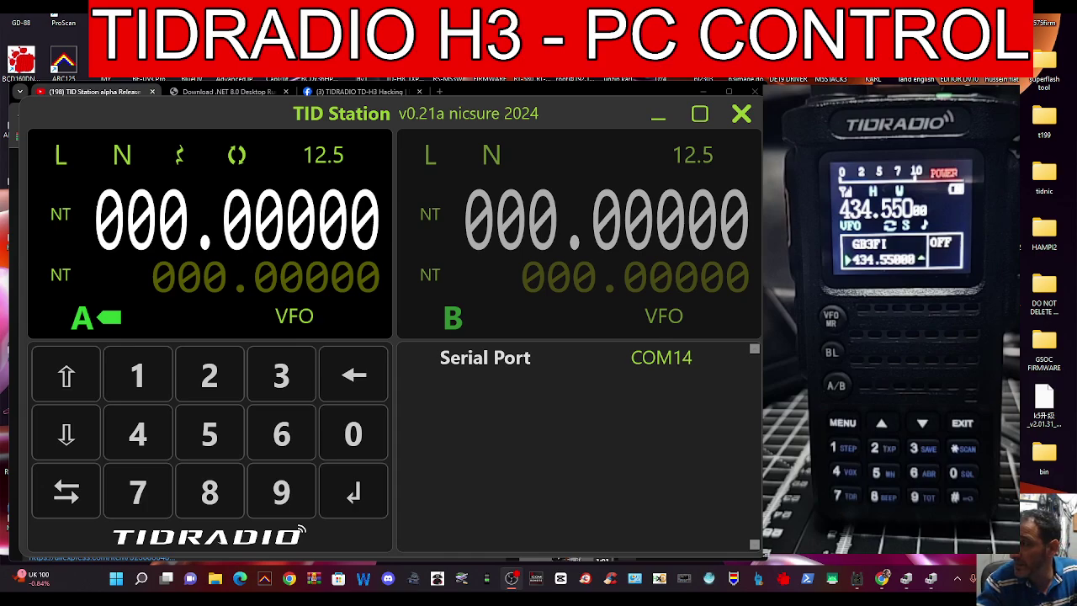
pyautogui.click(138, 376)
pyautogui.click(138, 376)
pyautogui.click(138, 377)
pyautogui.click(138, 377)
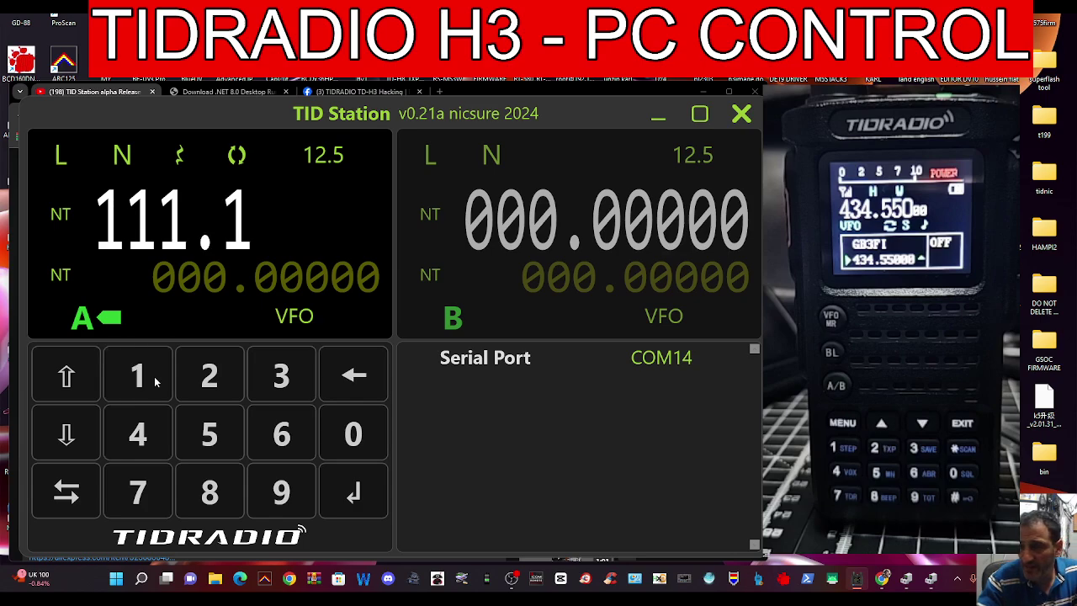
pyautogui.click(353, 446)
pyautogui.click(353, 446)
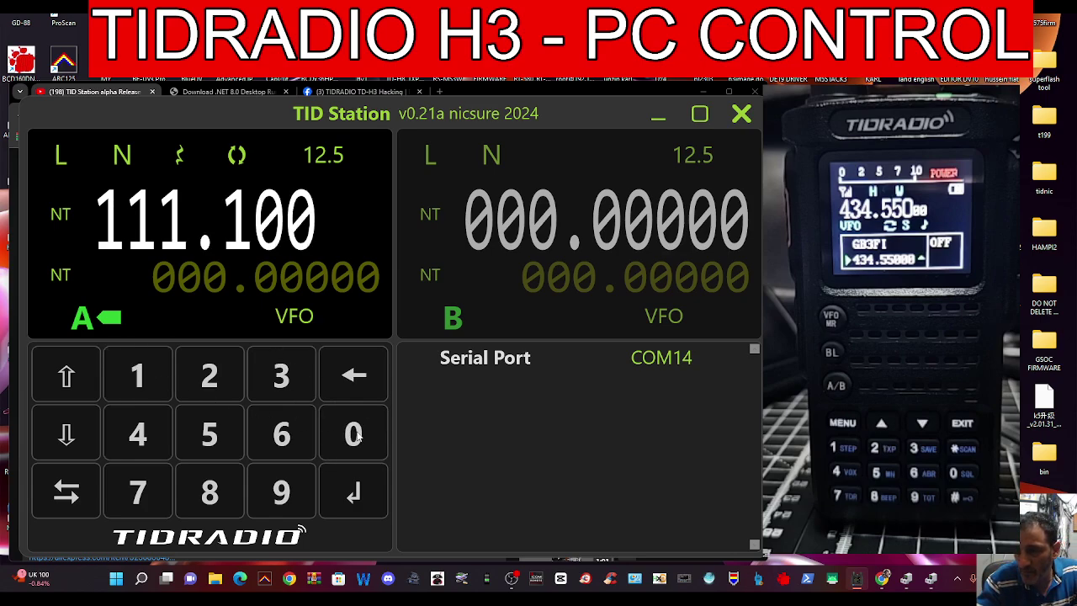
pyautogui.click(353, 446)
pyautogui.click(357, 493)
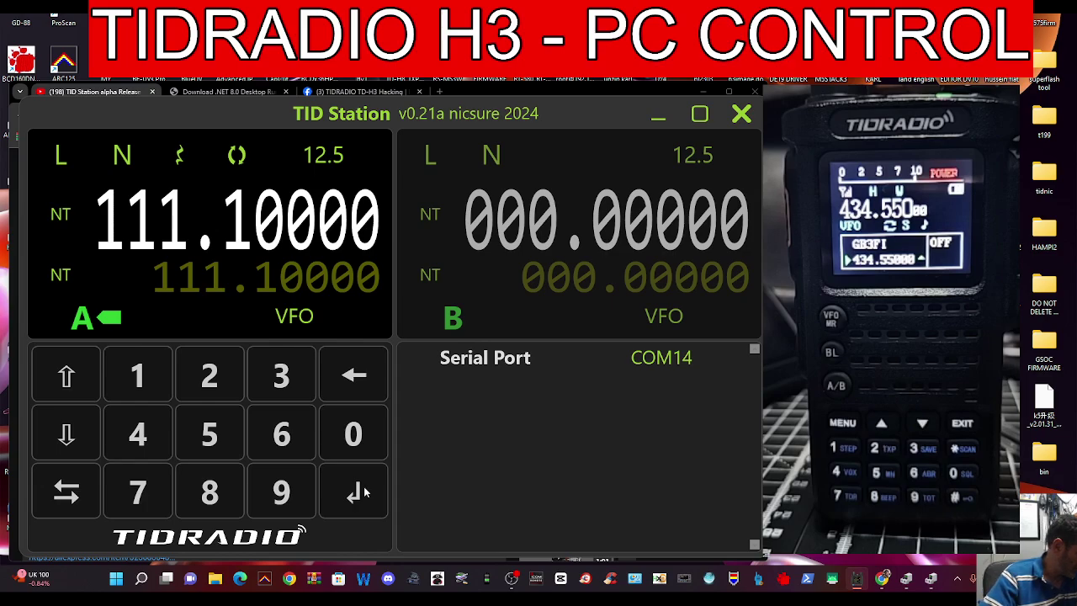
pyautogui.click(669, 355)
pyautogui.click(601, 403)
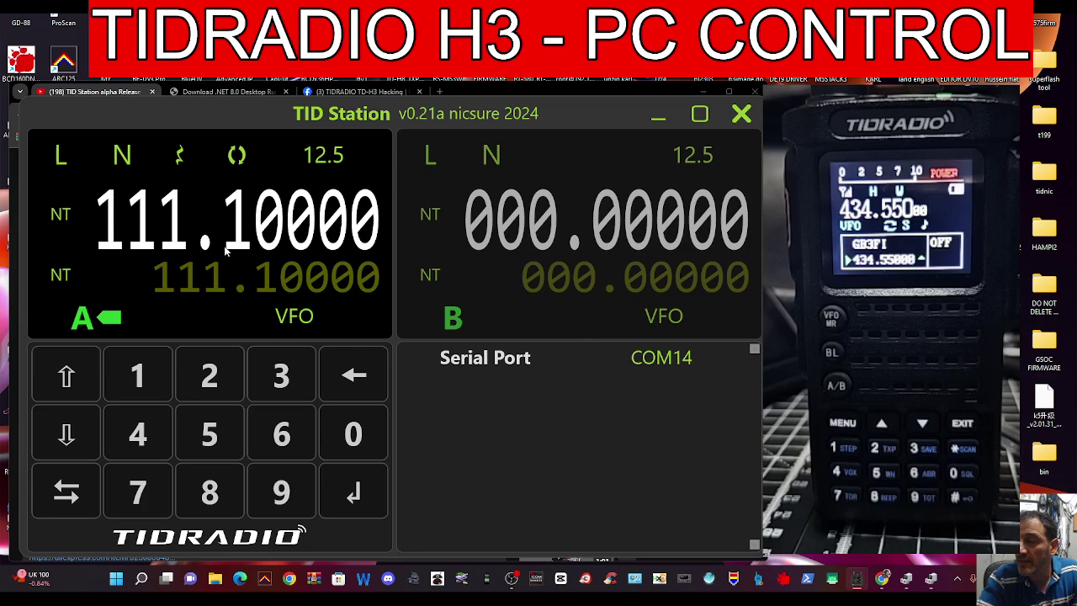
# Switch to side B, set side A's power to H and bandwidth to N, and return to side A.
pyautogui.click(66, 495)
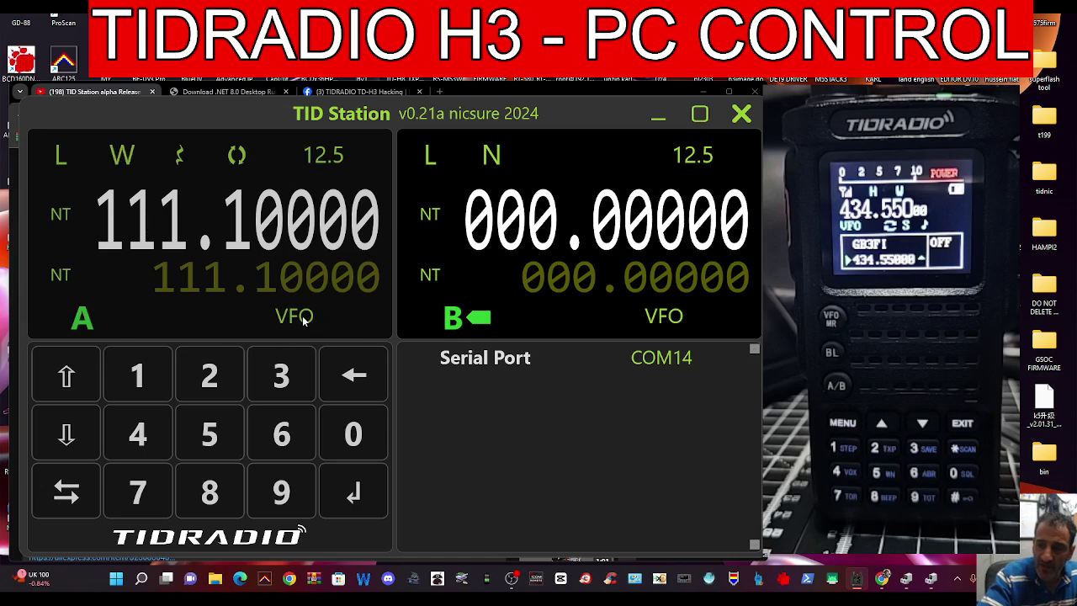
pyautogui.click(122, 156)
pyautogui.click(72, 154)
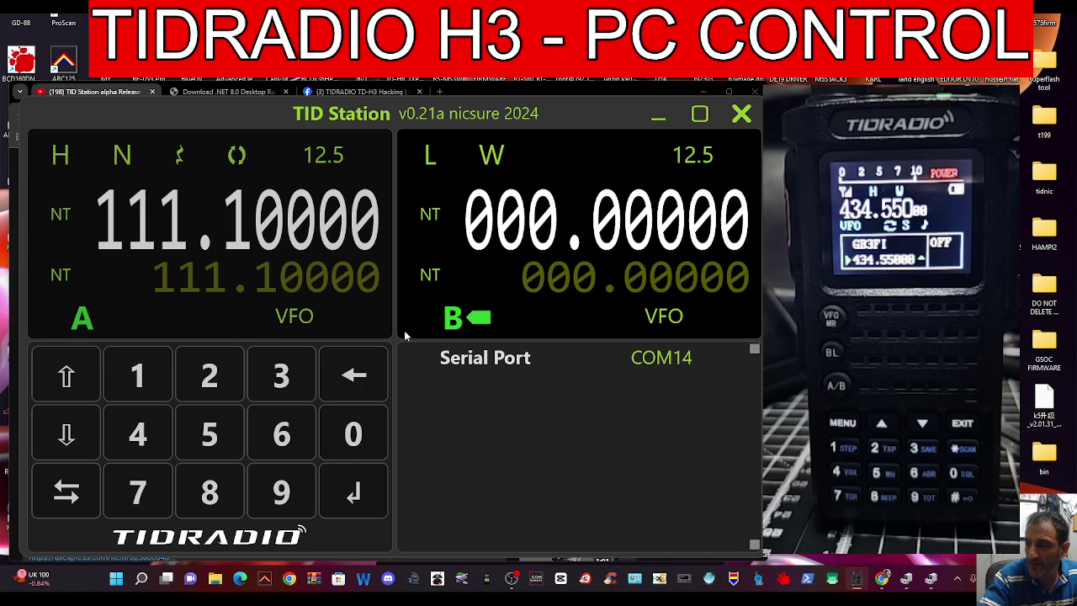
pyautogui.click(97, 494)
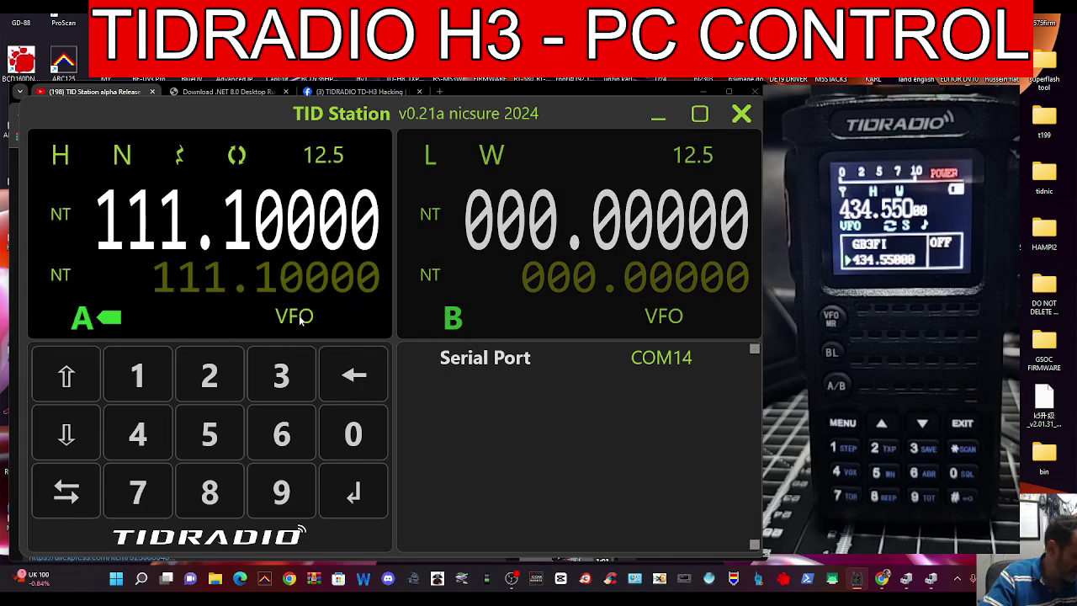